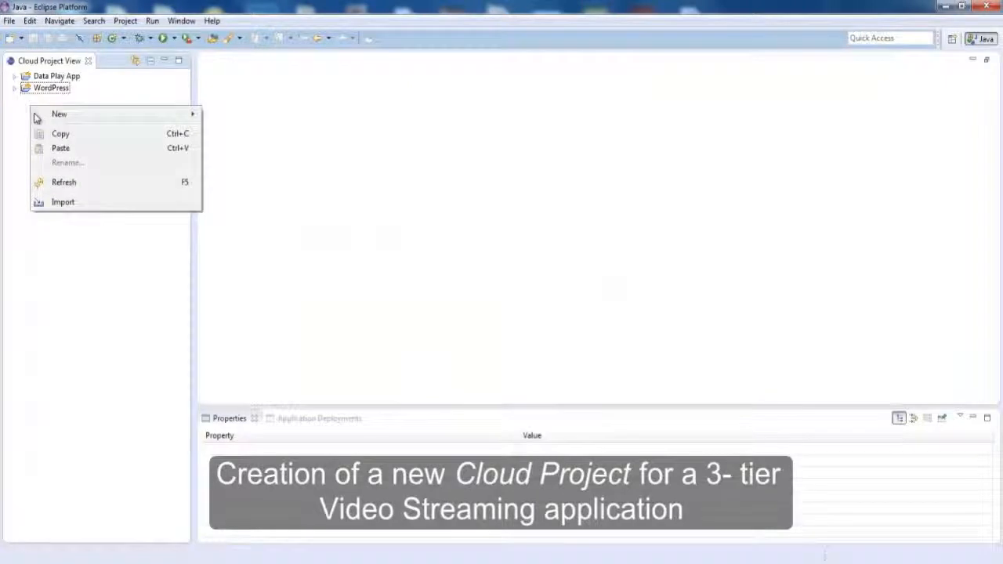
- Create a CELAR cloud project named "Video Stream App" in the default location
mouse_move(180, 118)
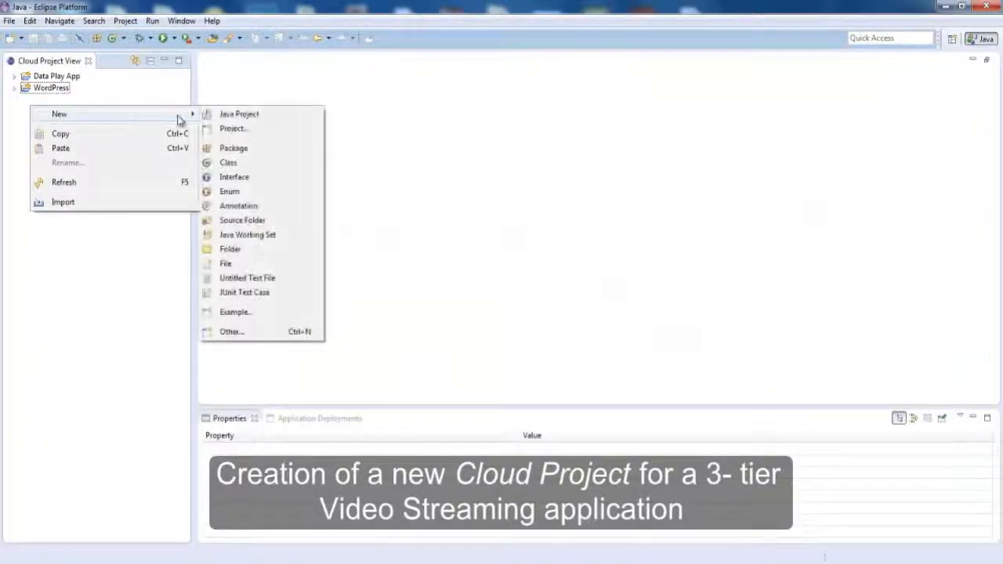
left_click(231, 331)
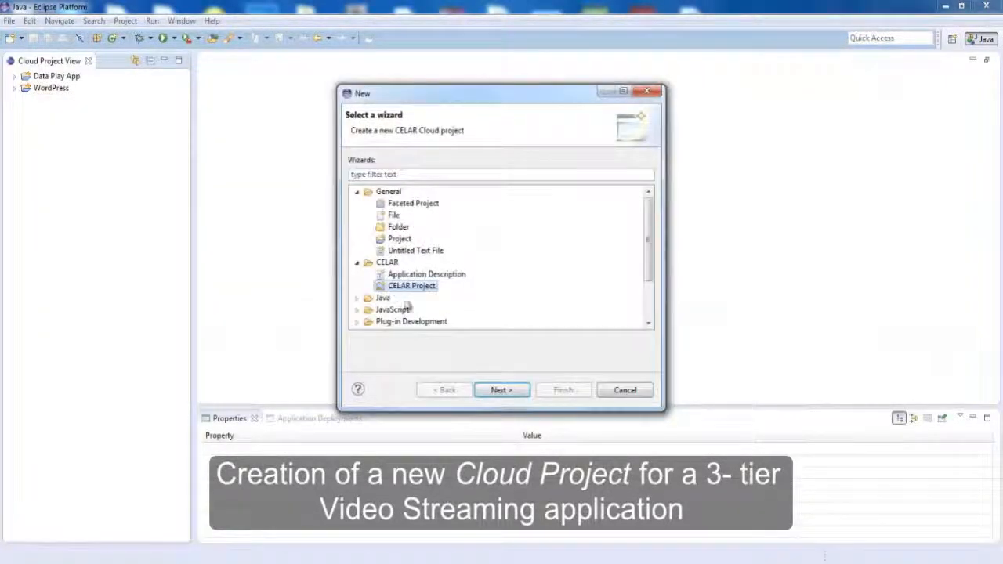
left_click(505, 391)
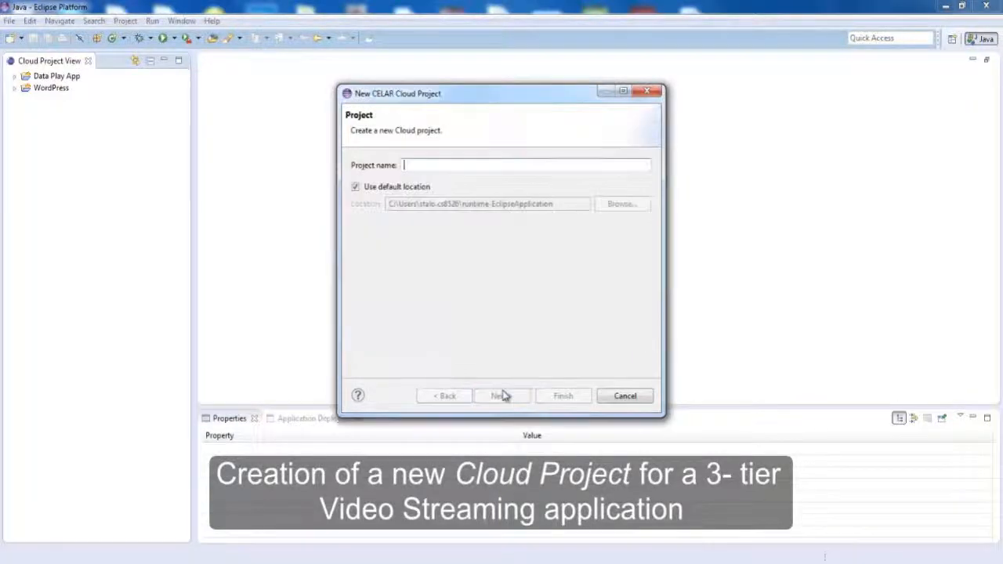
type("Video Strea")
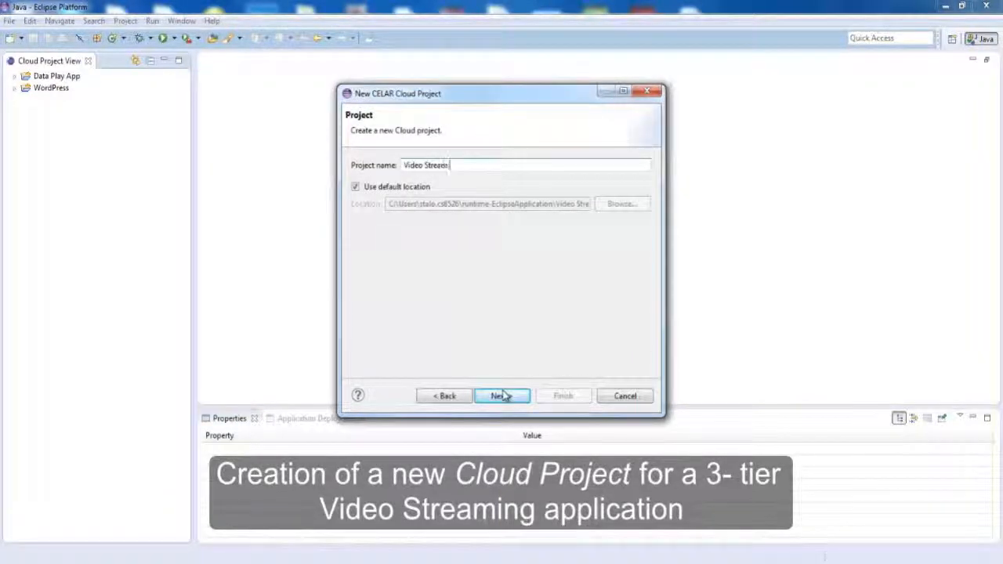
type("m App")
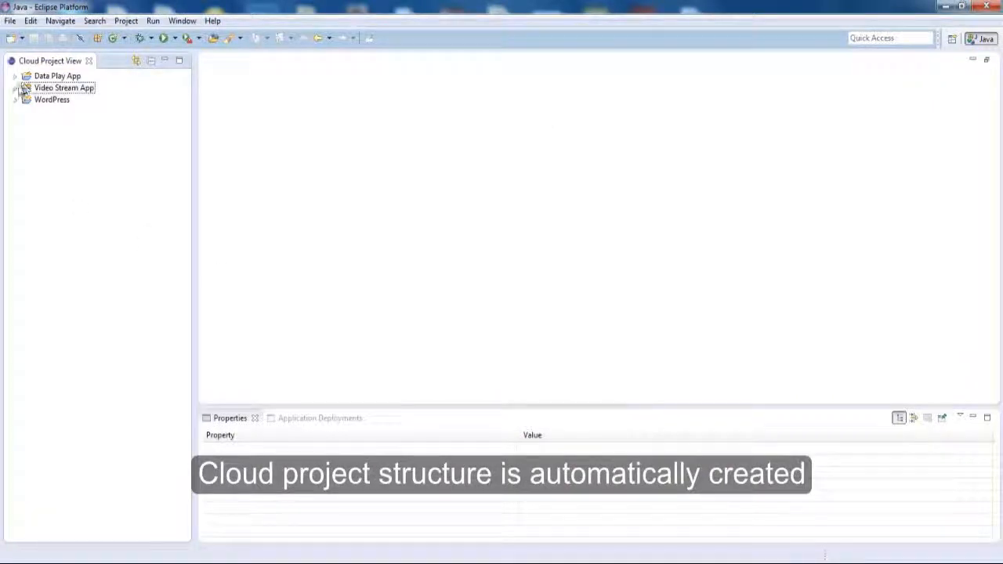
- Import Haproxy.tar.gz and VideoService.war from the desktop's Video Stream App/Artifacts/Applications directory into the new project's Applications folder
left_click(17, 89)
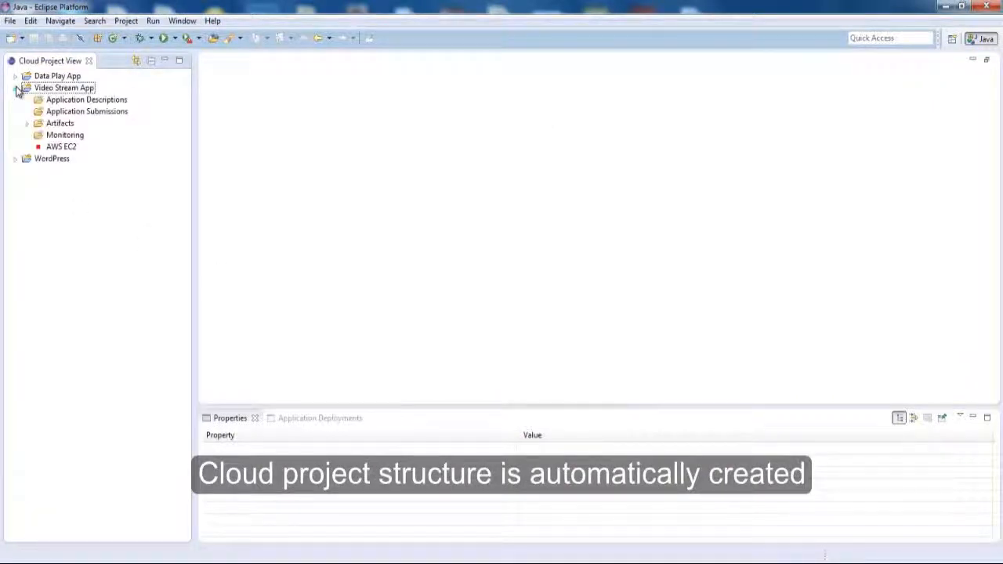
left_click(28, 124)
left_click(80, 137)
right_click(84, 138)
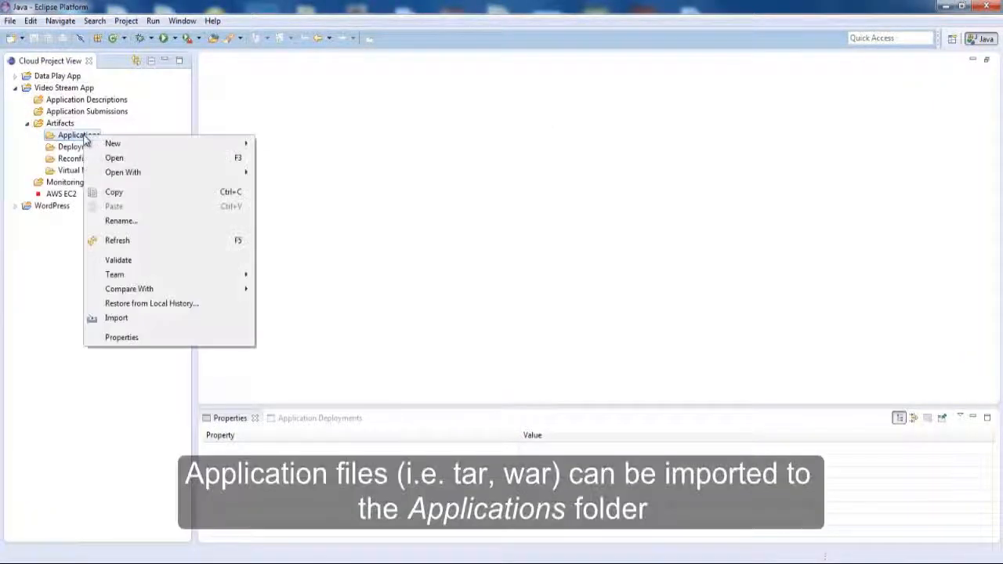
left_click(140, 317)
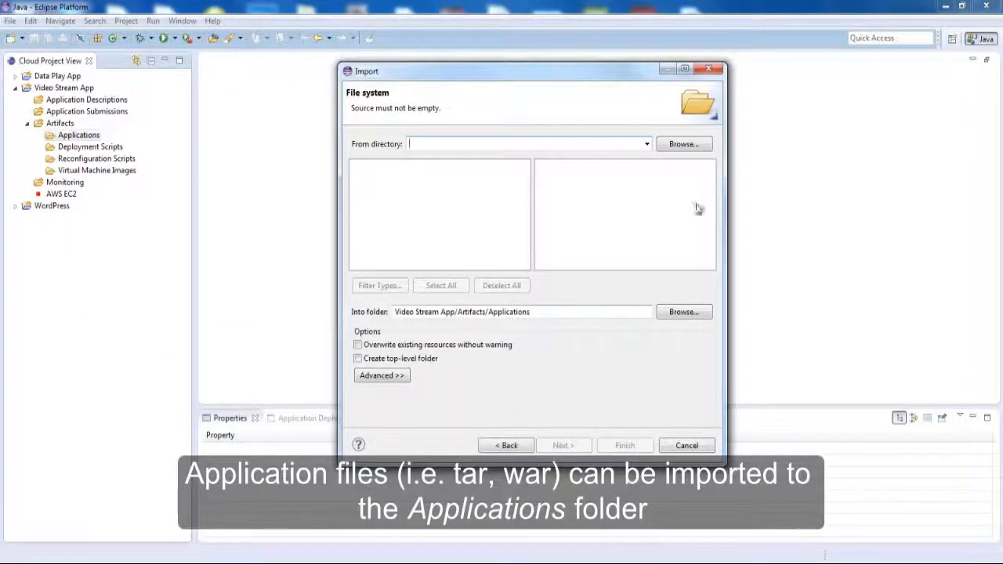
left_click(690, 151)
scroll(486, 329, "down", 8)
left_click(420, 350)
left_click(426, 363)
left_click(453, 352)
left_click(516, 445)
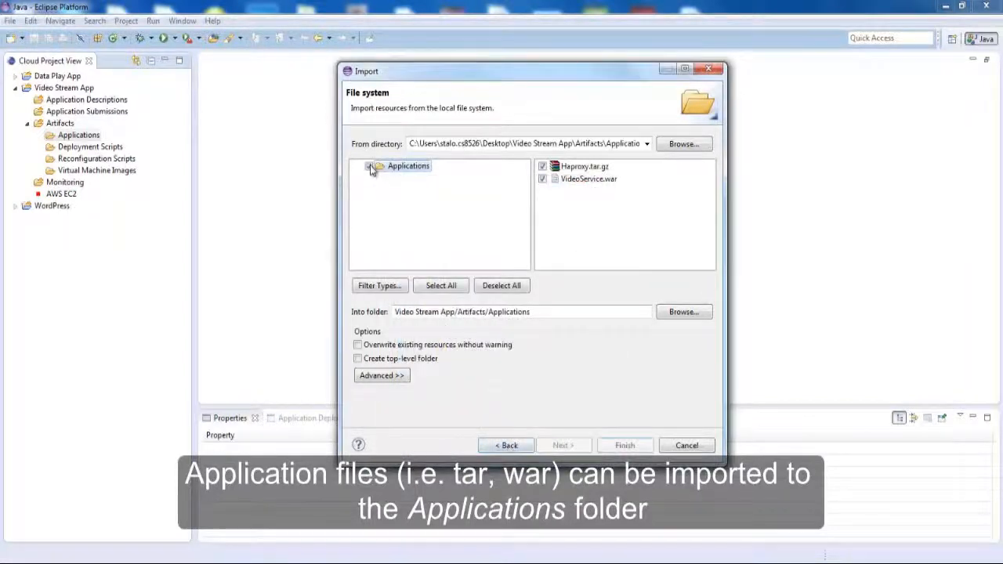
left_click(608, 447)
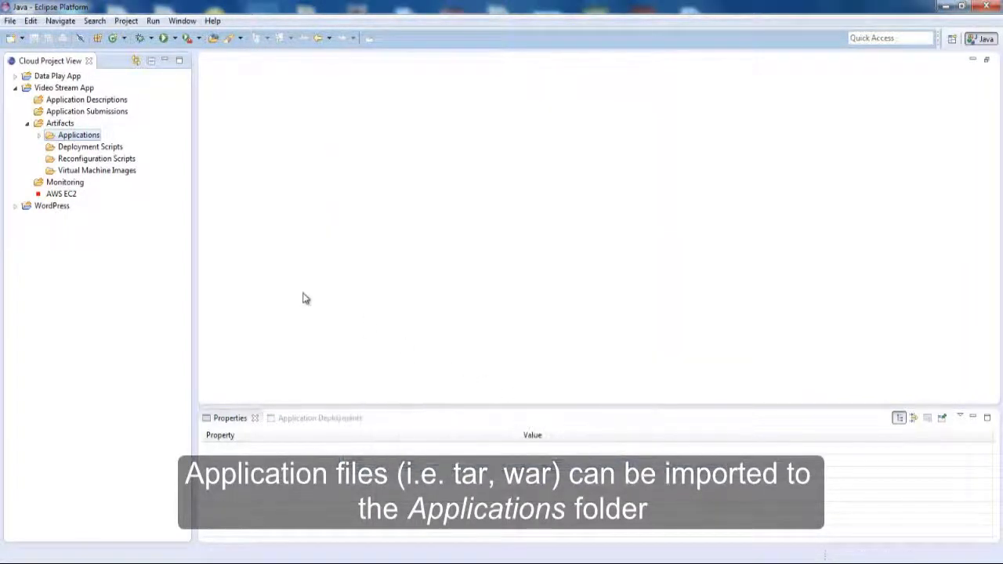
- Import all files from the desktop Video Stream App's Deployment Scripts directory into the project's Deployment Scripts folder
left_click(39, 134)
right_click(59, 171)
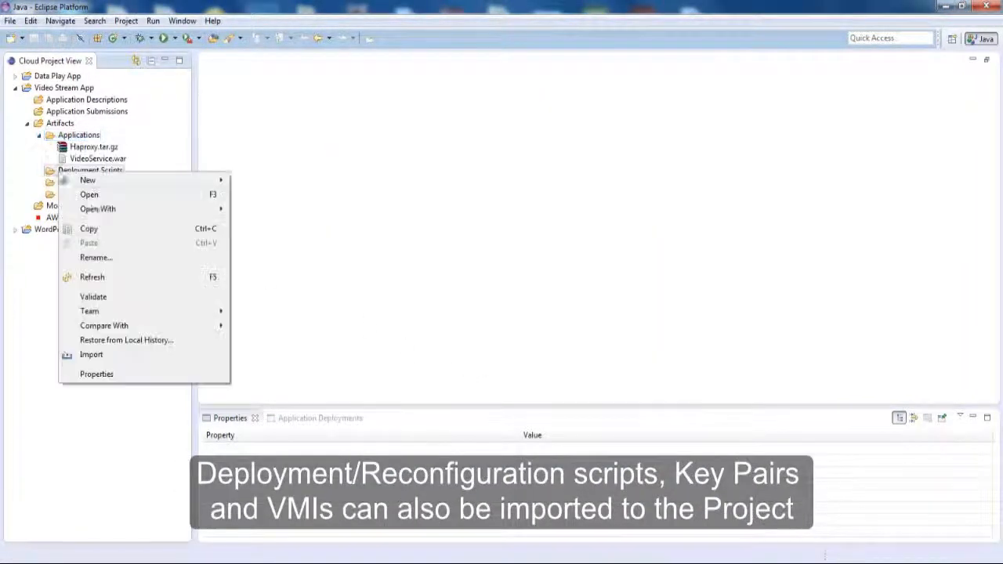
left_click(143, 357)
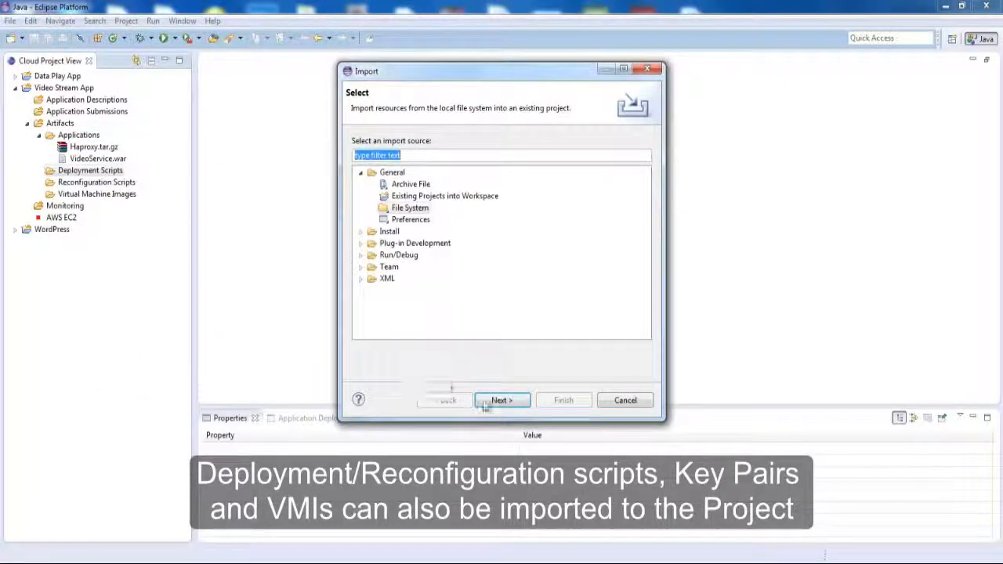
key("Return")
left_click(683, 143)
left_click_drag(585, 278, 587, 358)
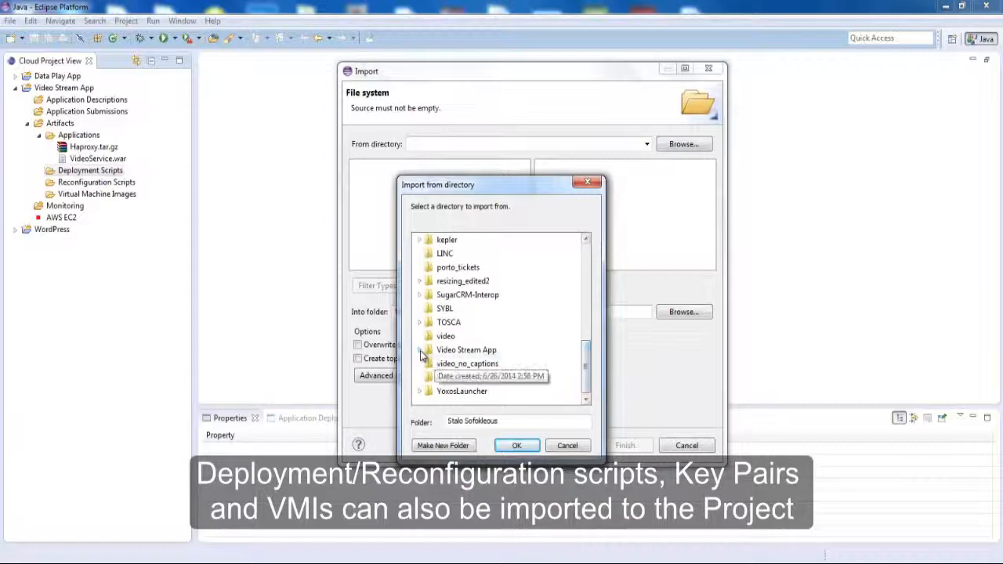
left_click(420, 353)
left_click(480, 364)
left_click(517, 445)
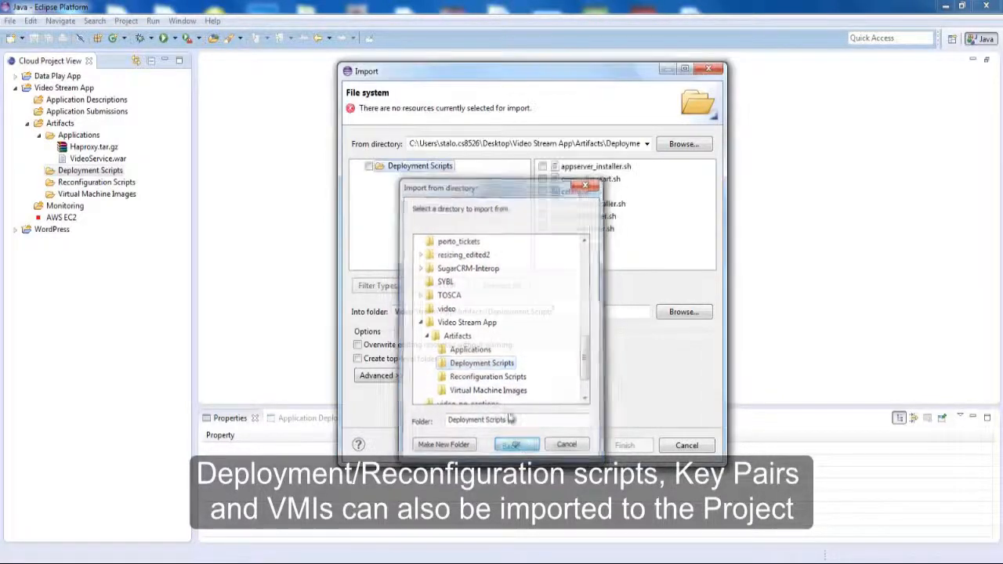
left_click(369, 167)
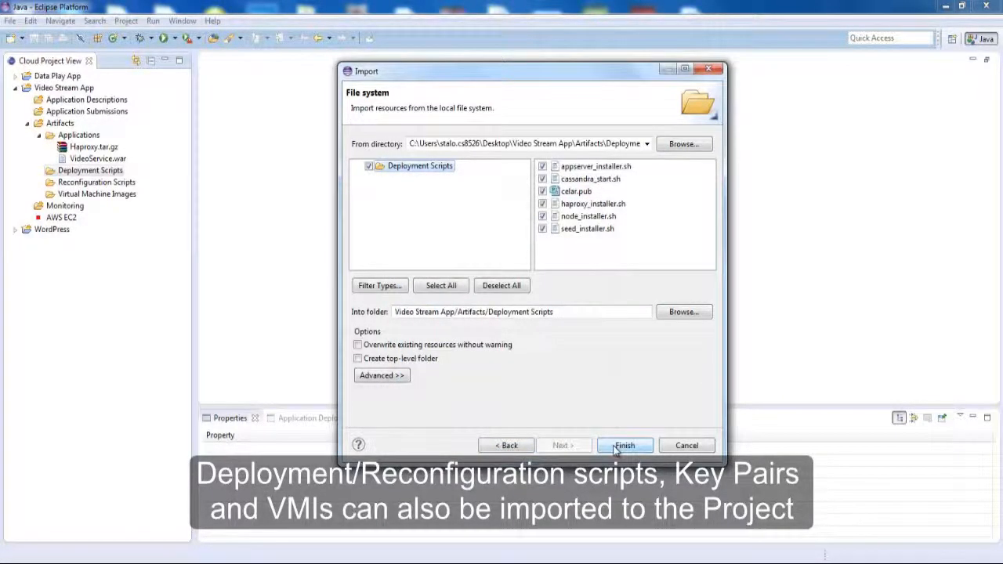
left_click(624, 445)
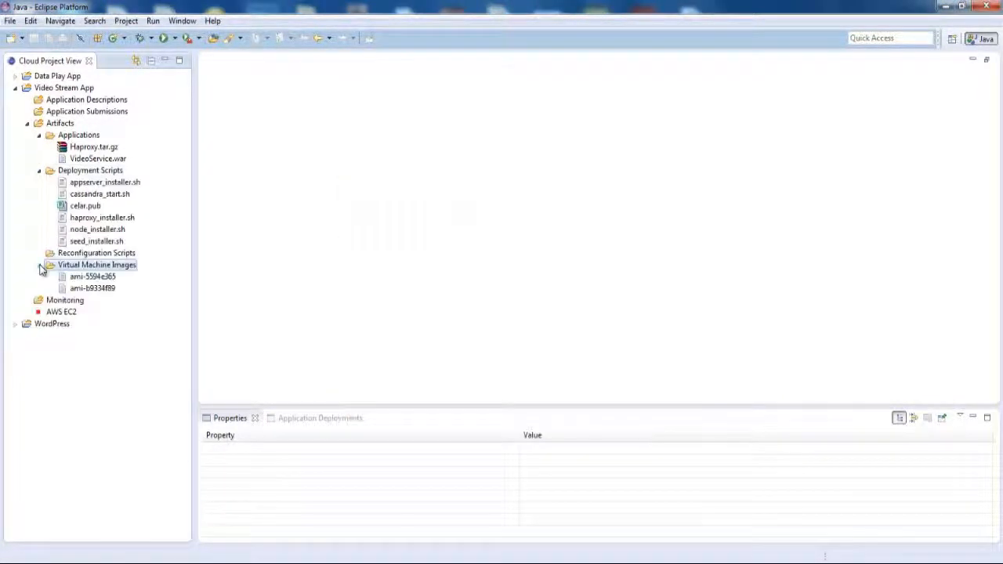
- Create a CELAR application description named "3-Tier Video Streaming" in the Application Descriptions folder
right_click(112, 103)
mouse_move(268, 116)
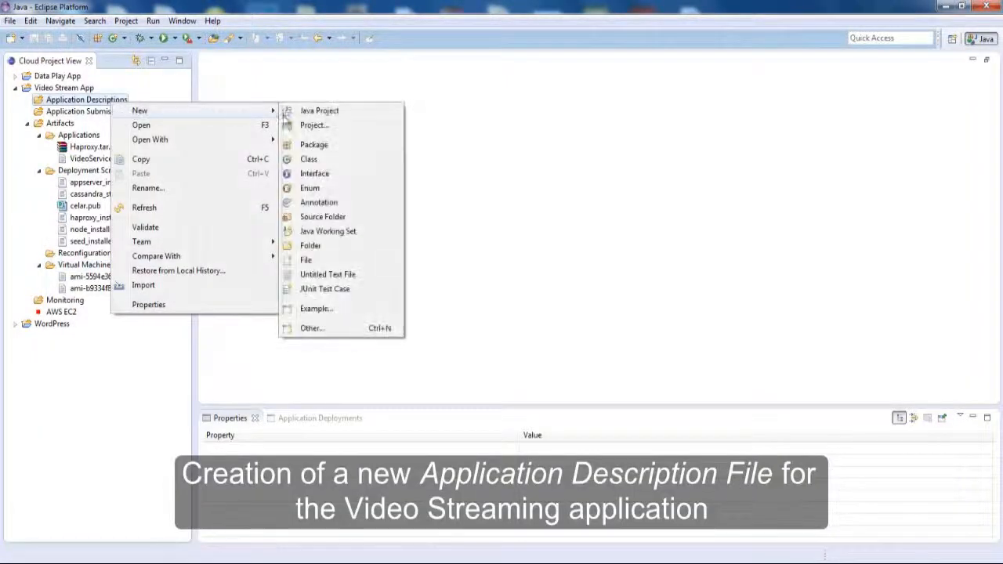
left_click(355, 329)
left_click(427, 274)
left_click(502, 391)
type("3-Tier Video Streaming")
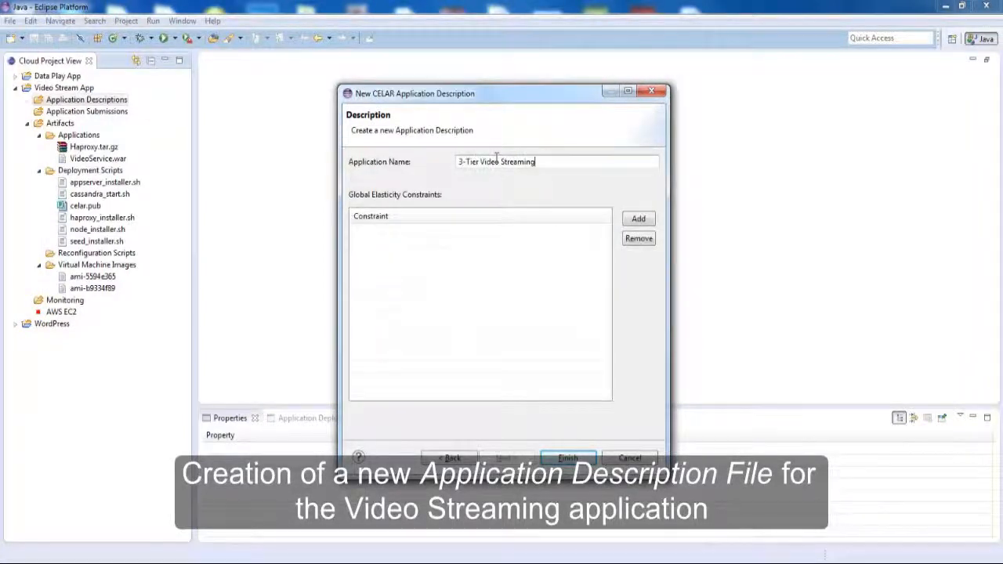
key("Return")
- Place a LoadBalancer component named Load_Balancer on the diagram and add Haproxy.tar.gz and haproxy_installer.sh to it
left_click(882, 225)
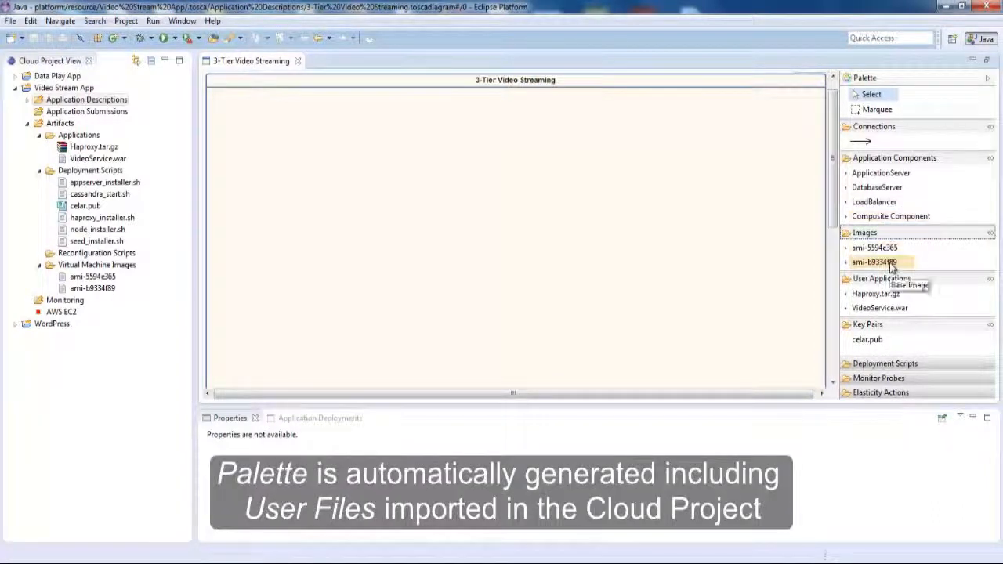
left_click(923, 366)
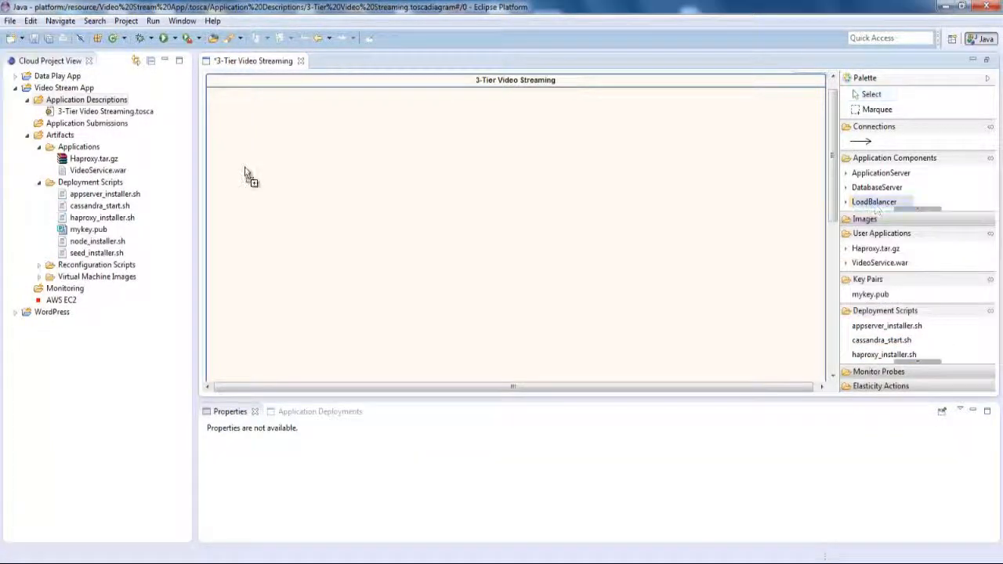
left_click(245, 168)
type("Load_Balancer")
left_click(876, 248)
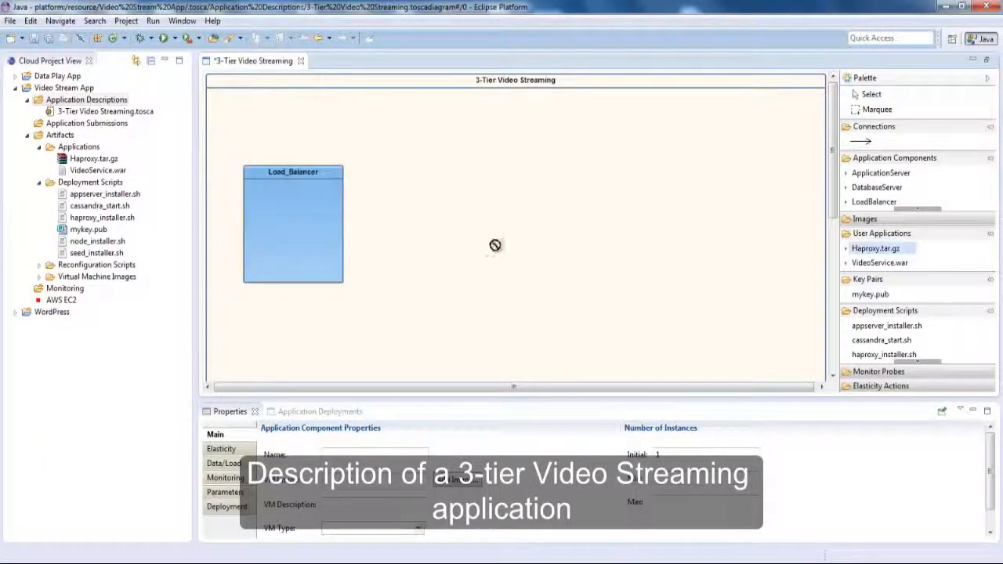
left_click(317, 212)
left_click(881, 354)
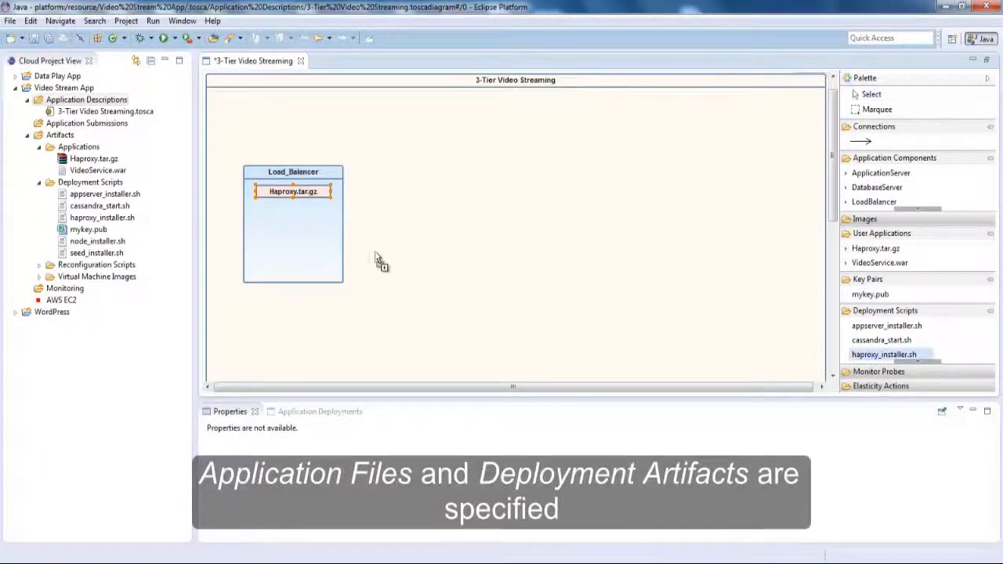
left_click(291, 234)
- Place an ApplicationServer component named App_Server beside Load_Balancer and add VideoService.war and appserver_installer.sh to it
left_click(879, 172)
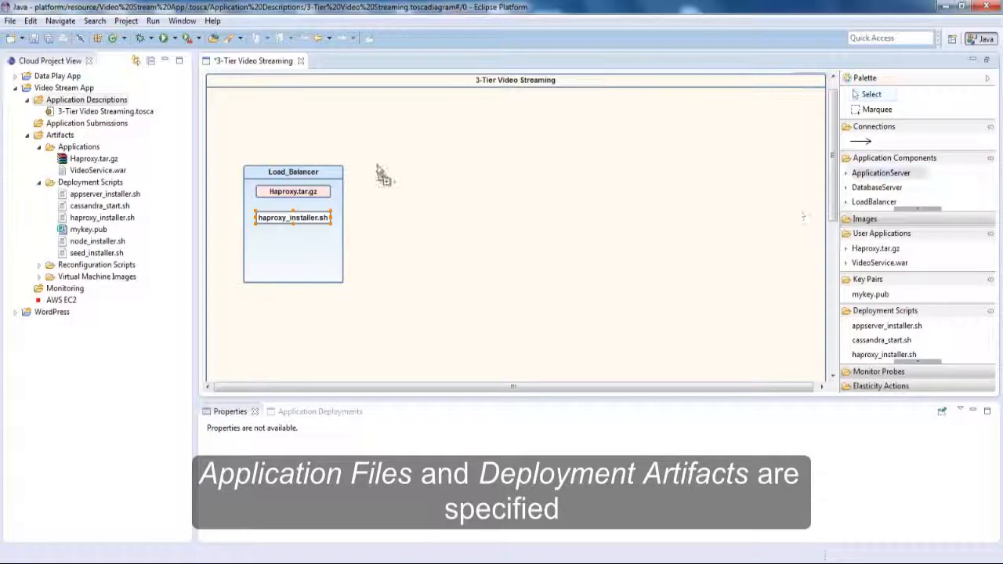
left_click(377, 165)
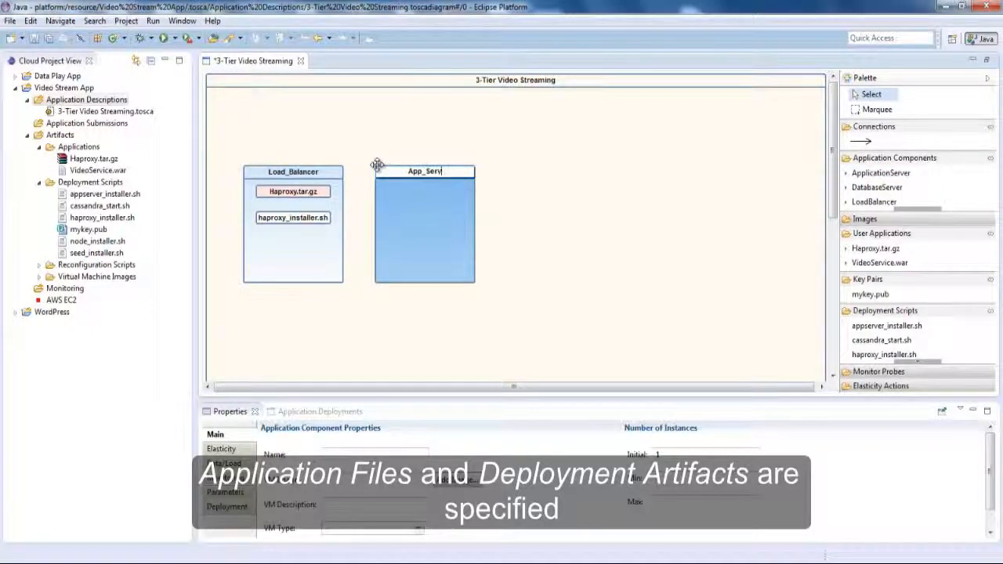
left_click(879, 263)
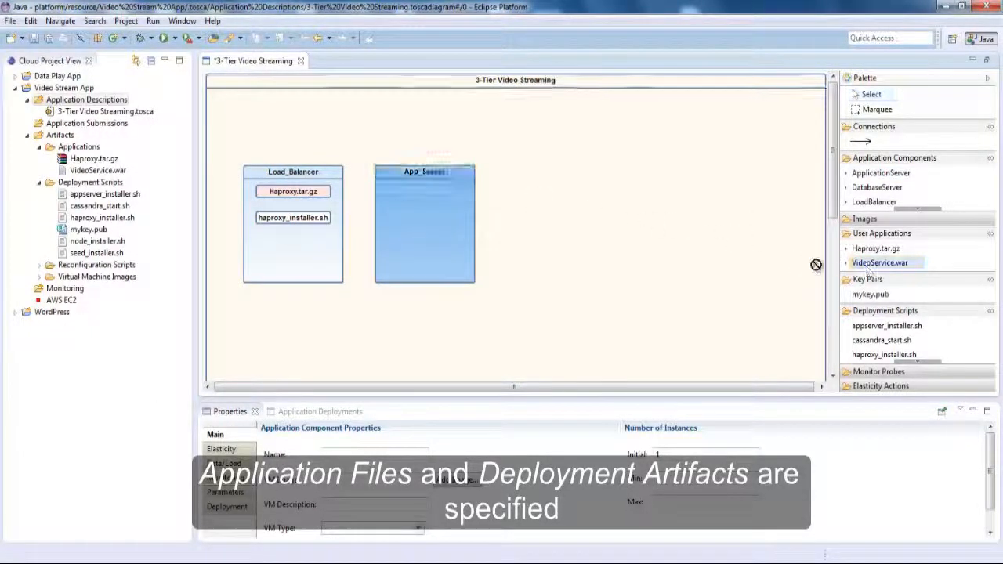
left_click(410, 197)
left_click(886, 325)
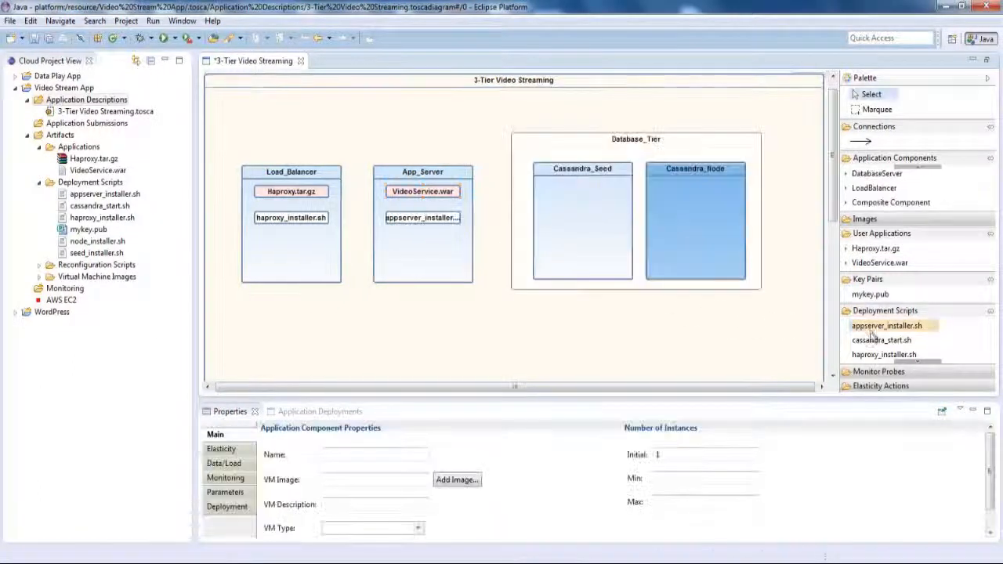
- Add the cassandra_start.sh script to the Cassandra_Seed component and open the script file to review its contents
left_click(881, 340)
left_click(561, 195)
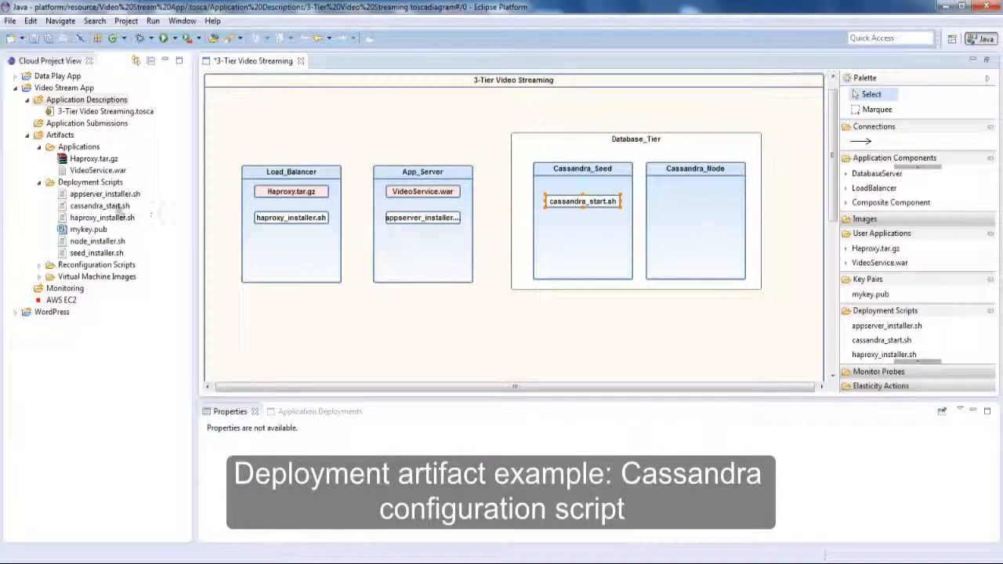
left_click(109, 207)
double_click(100, 206)
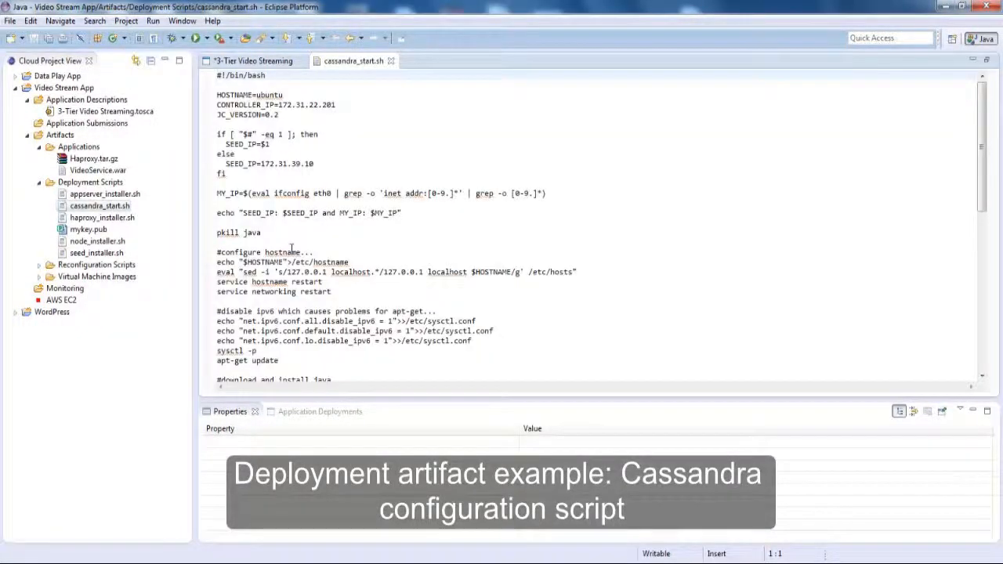
scroll(292, 250, "down", 10)
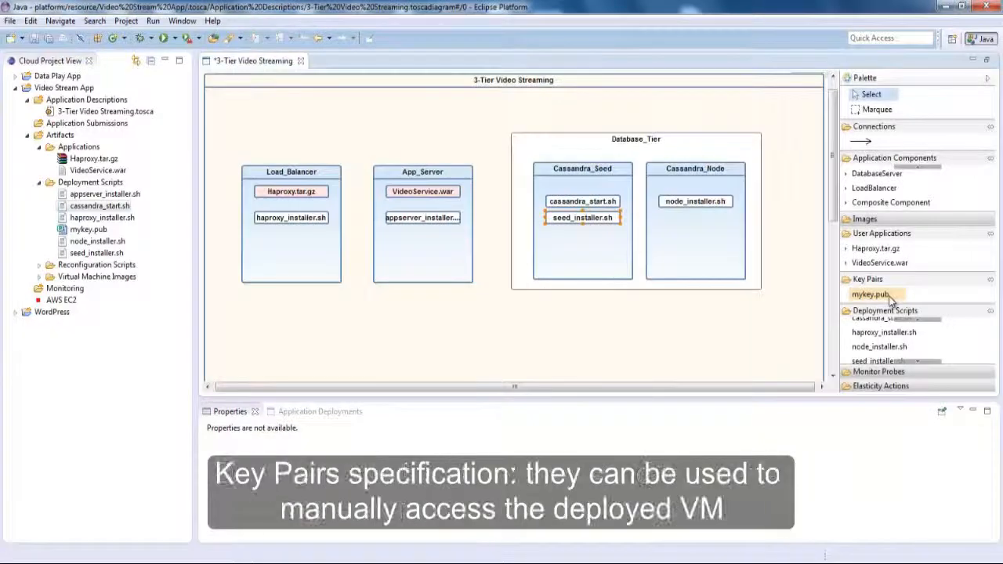
- Assign the mykey.pub key pair to Load_Balancer, App_Server, Cassandra_Seed and Cassandra_Node
left_click_drag(889, 300, 292, 264)
left_click_drag(870, 294, 447, 268)
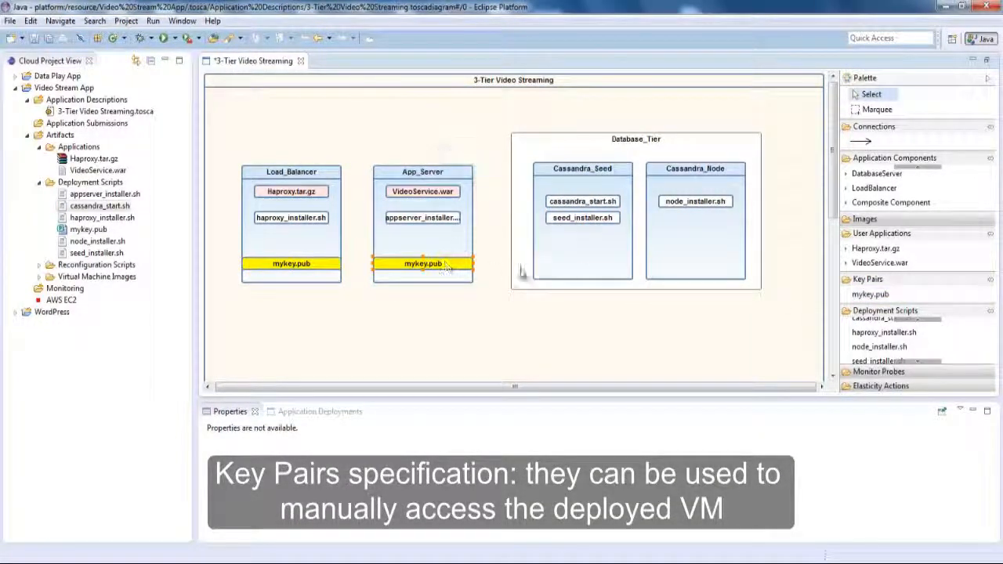
left_click_drag(870, 295, 725, 270)
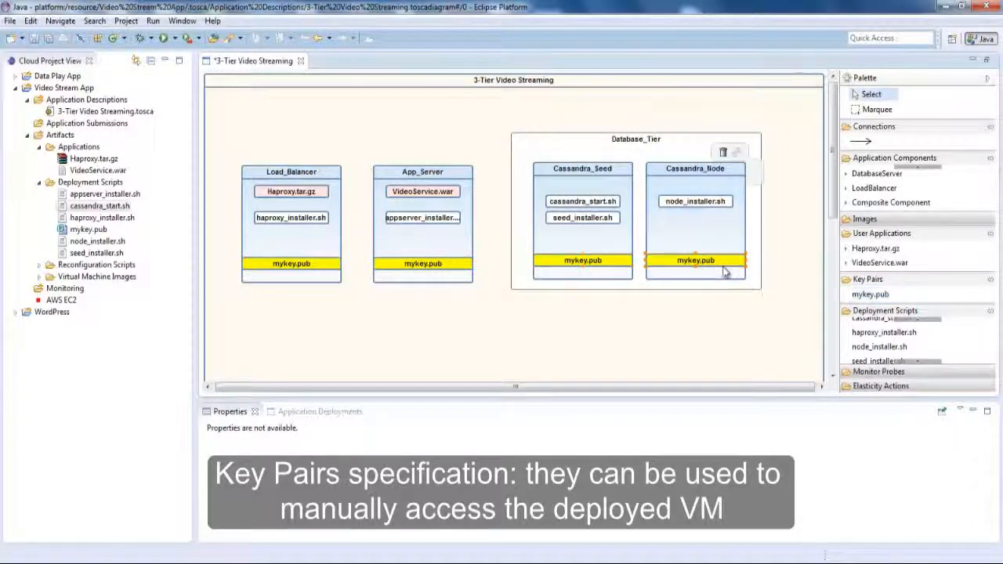
- Connect Load_Balancer to App_Server and App_Server to Cassandra_Seed with directed relations
left_click(862, 141)
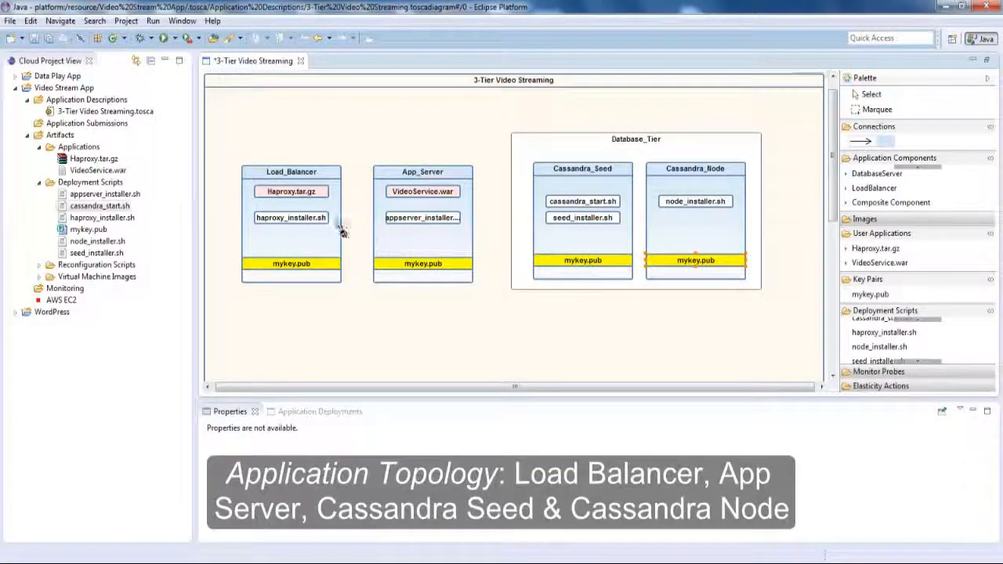
left_click(380, 225)
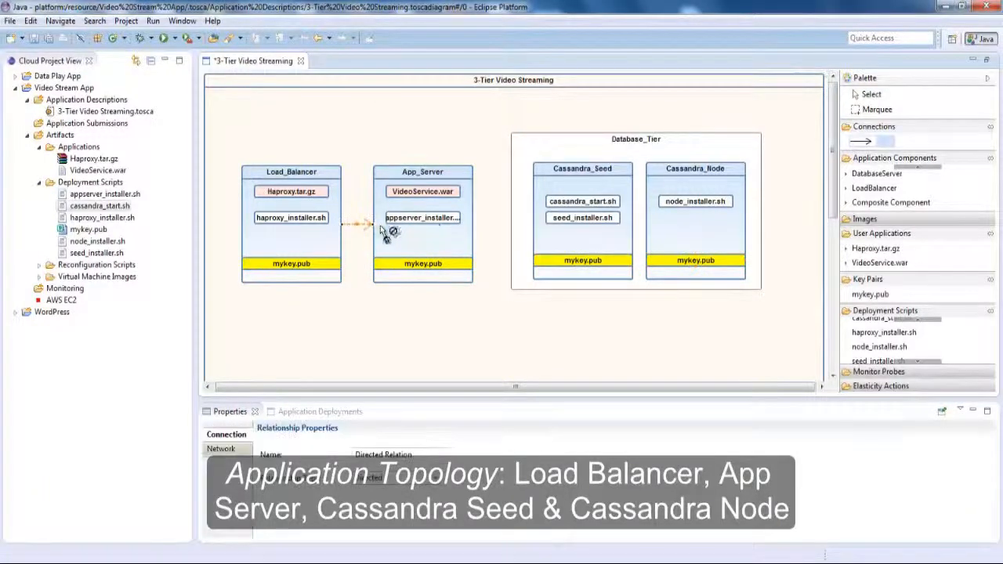
left_click(540, 232)
- Nudge the Database_Tier container slightly to straighten its incoming connection and save the diagram
left_click(870, 94)
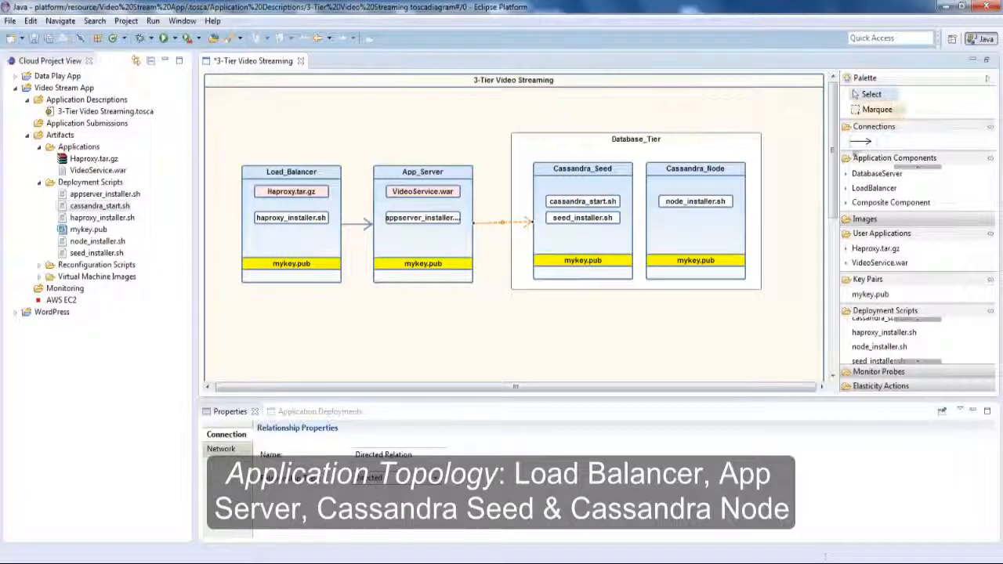
left_click_drag(751, 149, 747, 152)
key("ctrl+s")
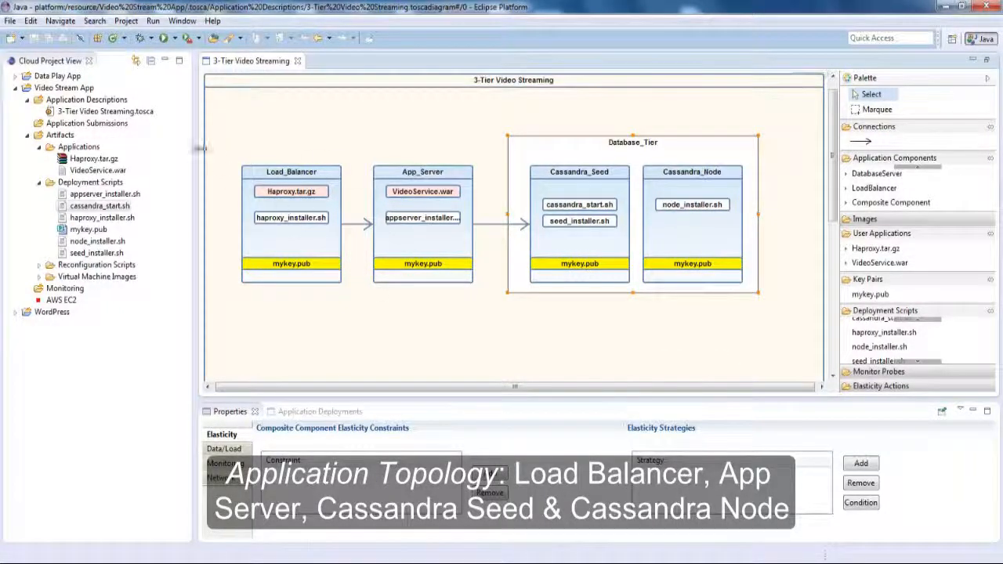
- Create an application submission named 3-Tier Video Streaming from the .tosca description, targeting the AWS EC2 cloud provider
left_click(137, 116)
right_click(137, 116)
left_click(208, 298)
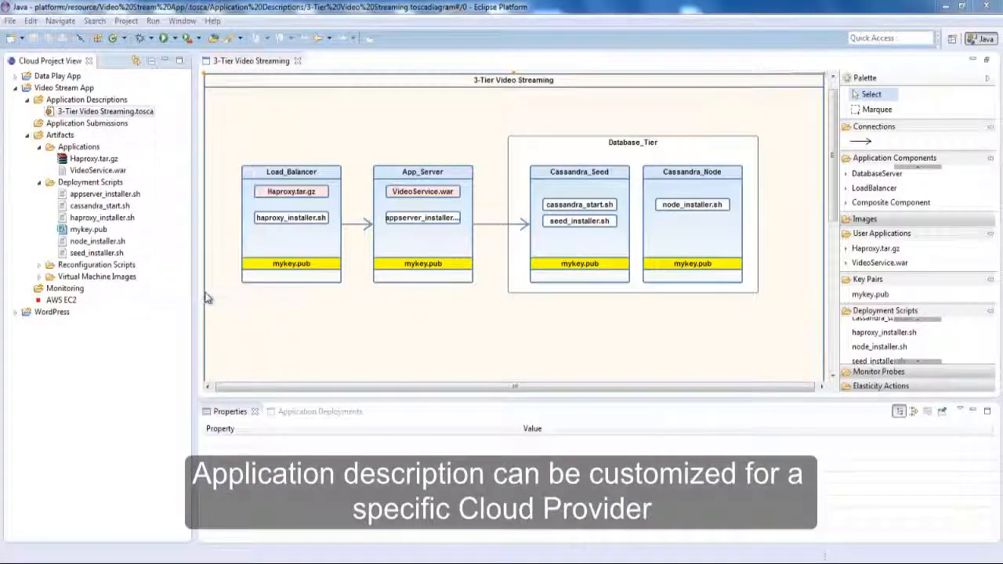
type("3-Tier Video Streaming")
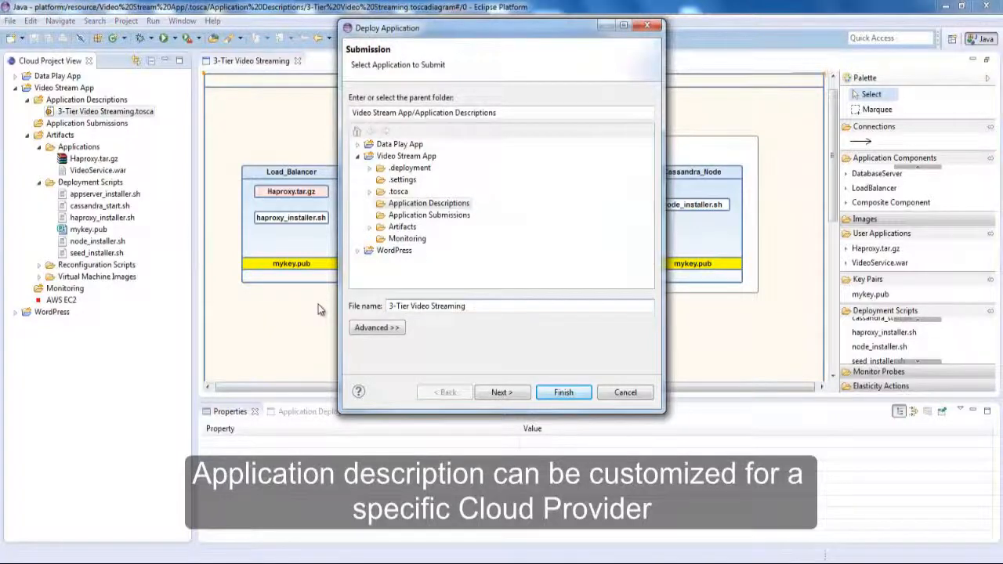
left_click(486, 397)
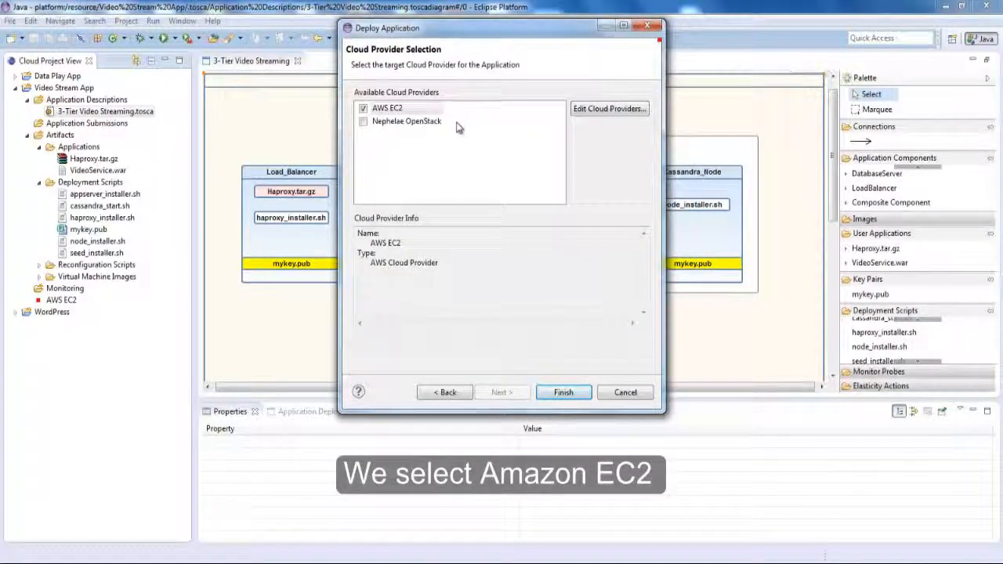
left_click(563, 393)
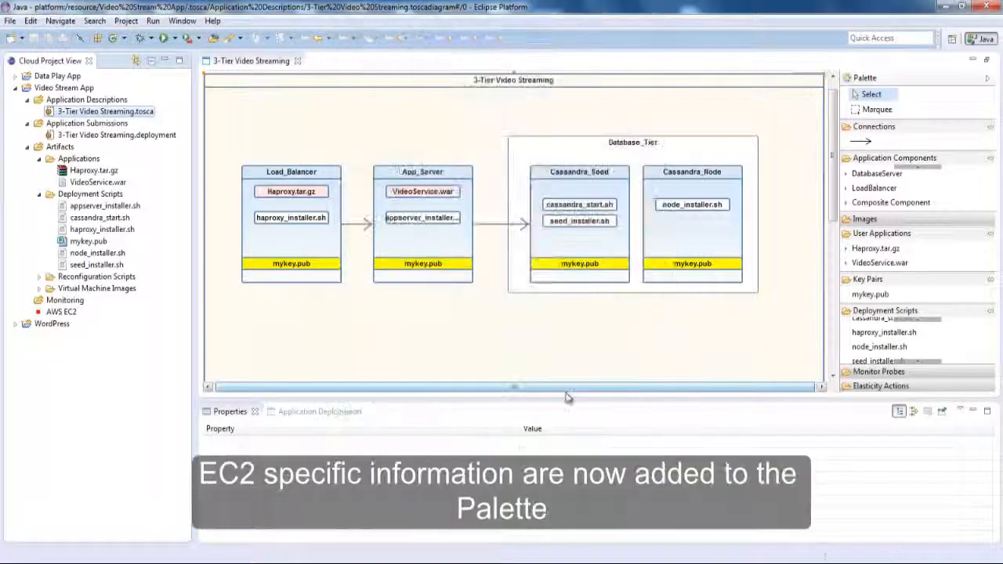
- Open 3-Tier Video Streaming.deployment and examine the images, monitor probes and elasticity actions offered for Amazon EC2
left_click(175, 139)
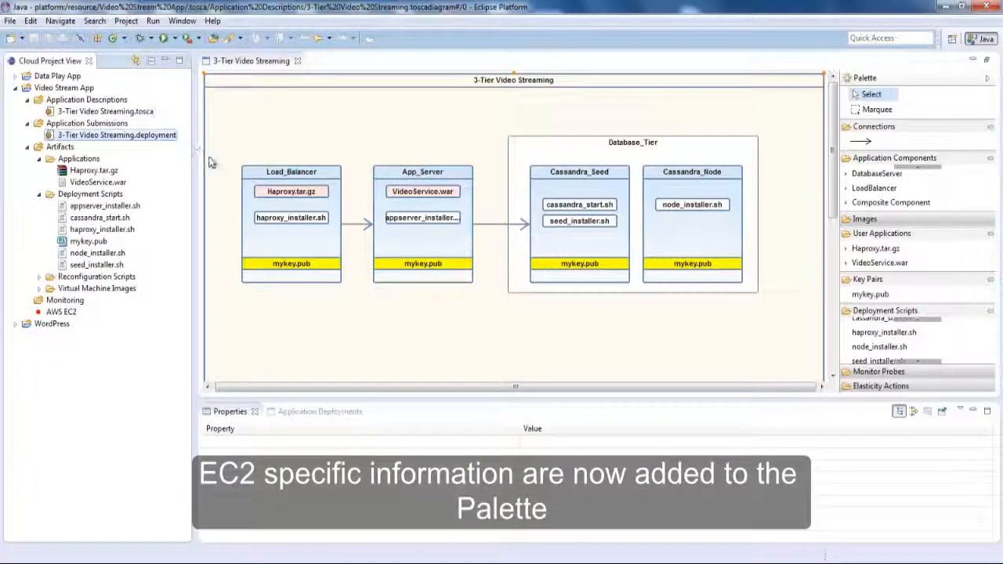
left_click(888, 221)
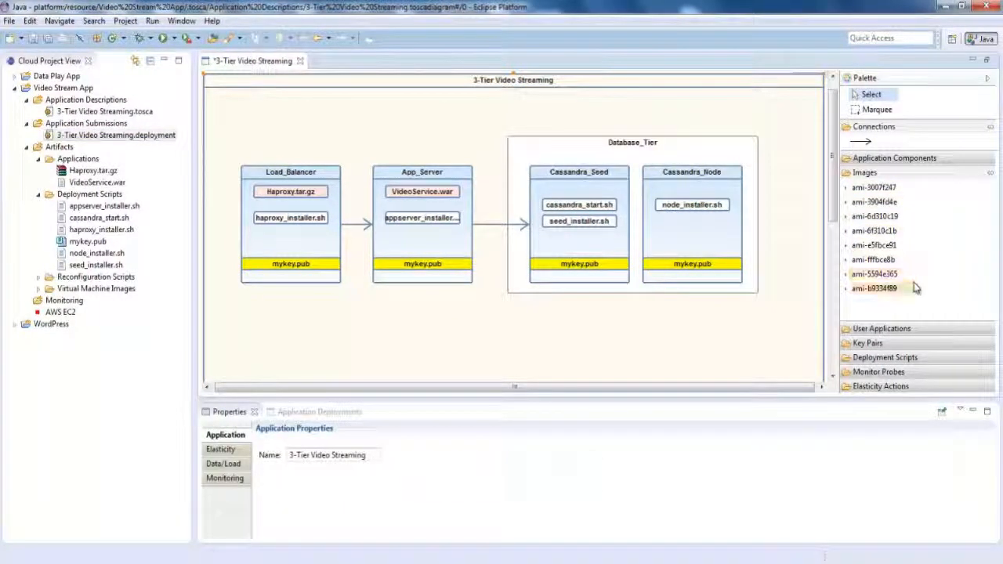
left_click(913, 371)
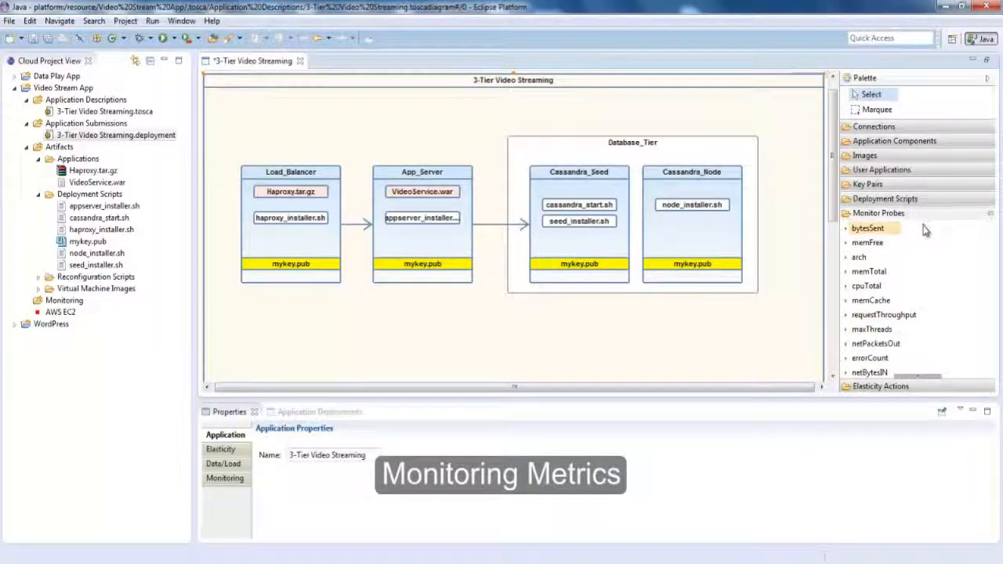
left_click(916, 384)
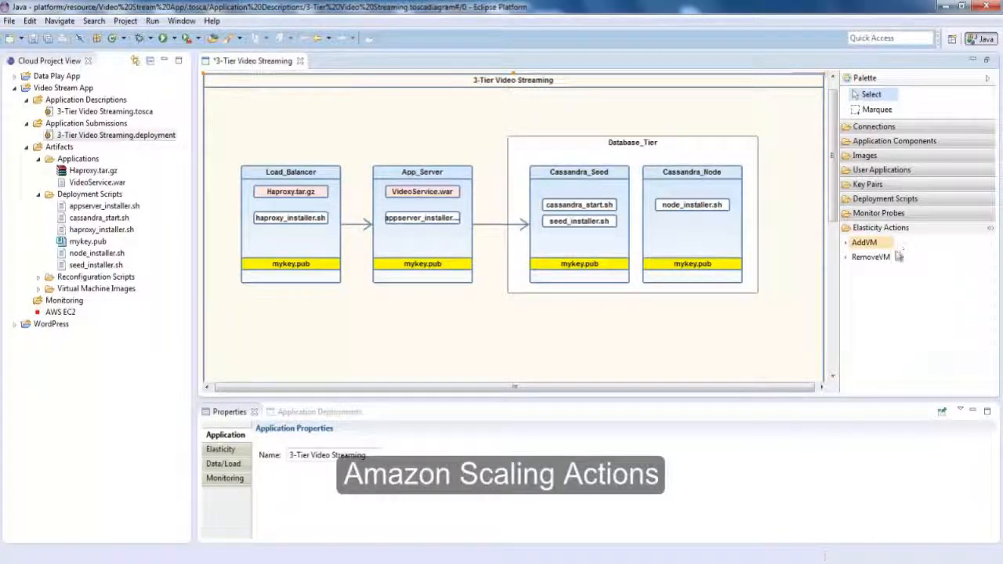
- Assign VM images: ami-5594e365 to Cassandra_Seed and Cassandra_Node, ami-b9334f89 to App_Server and ami-3007f247 to Load_Balancer
left_click(888, 157)
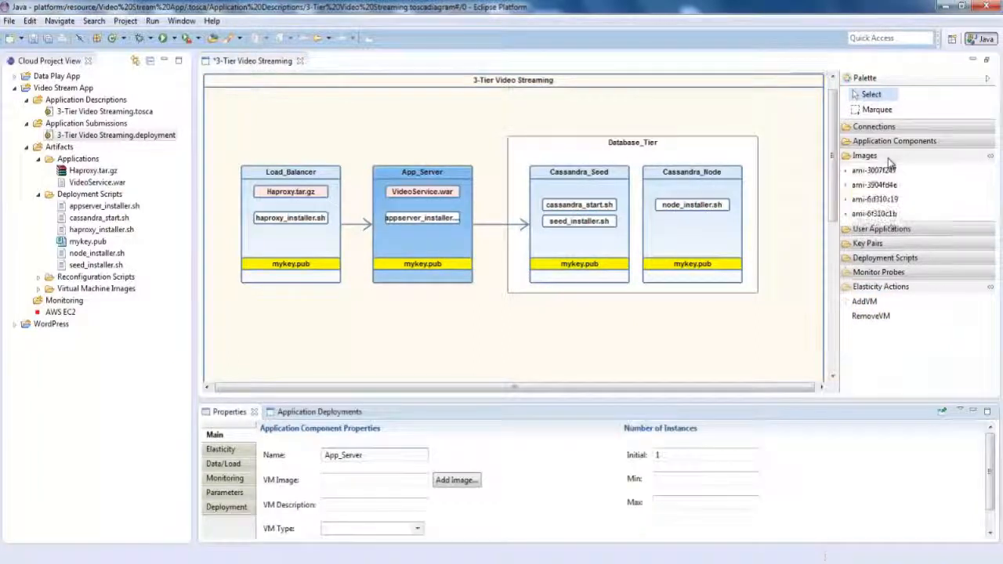
left_click_drag(890, 263, 587, 273)
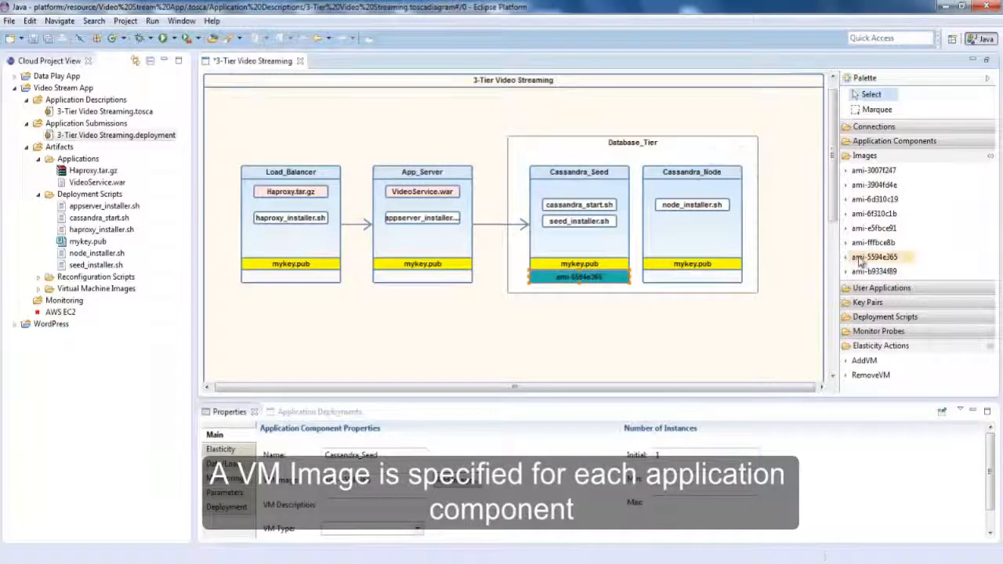
left_click_drag(858, 264, 729, 251)
left_click_drag(856, 268, 423, 235)
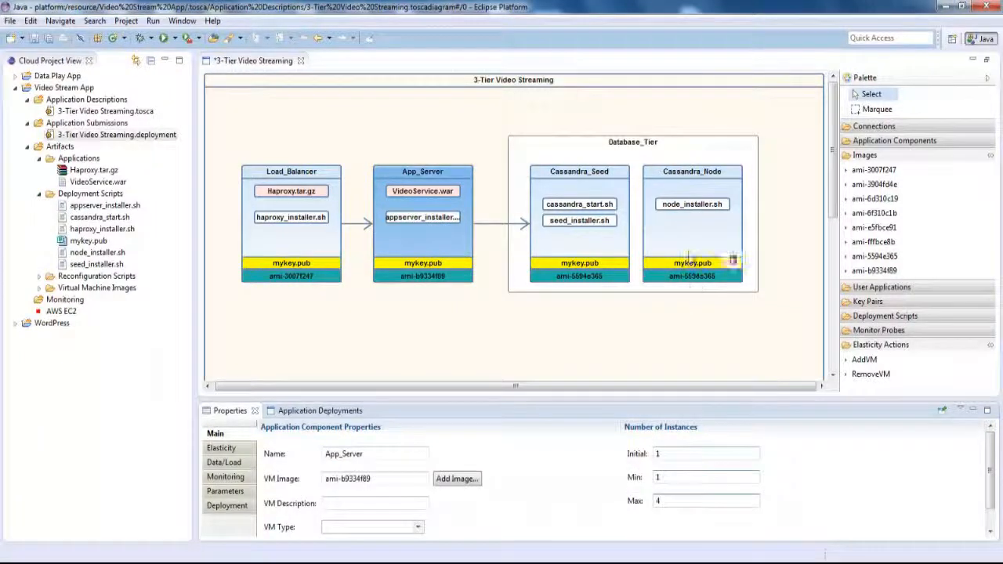
- Set the instance limits of Cassandra_Node, with a maximum of 6 instances, and save the diagram
left_click(686, 234)
left_click(693, 477)
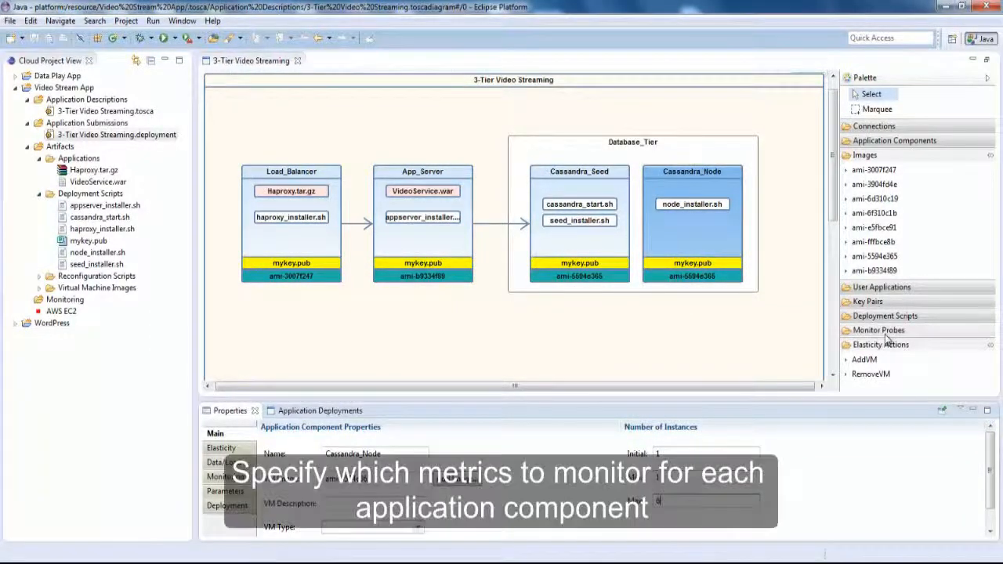
- Add the memTotal monitor probe to Cassandra_Node and the cpuTotal monitor probe to the Database_Tier composite
left_click(878, 330)
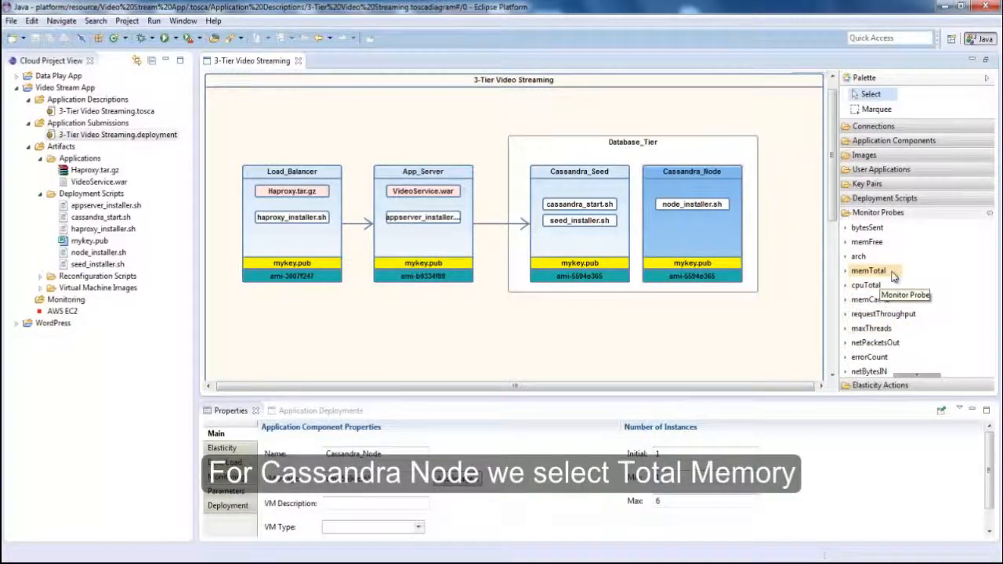
left_click_drag(891, 275, 879, 271)
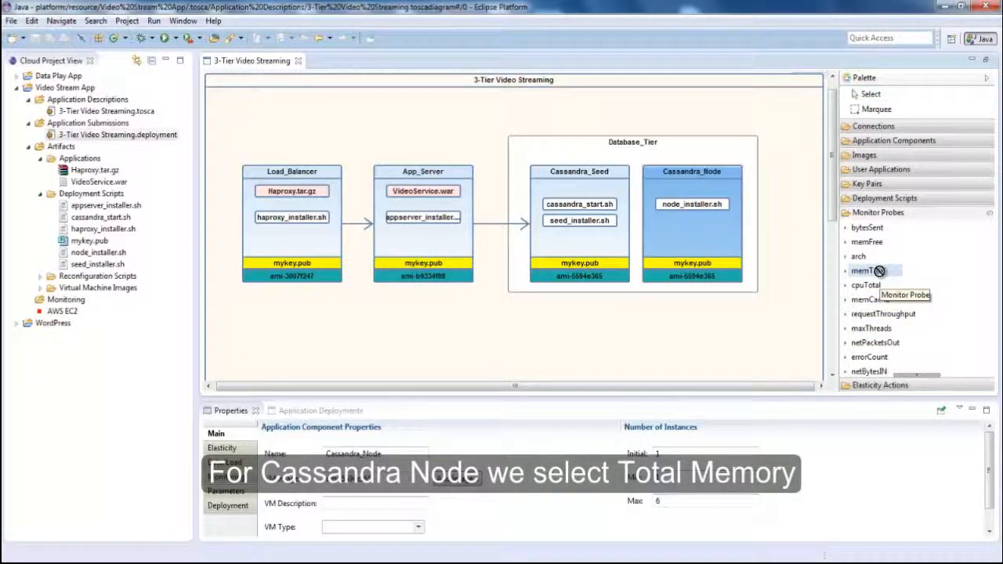
left_click(728, 195)
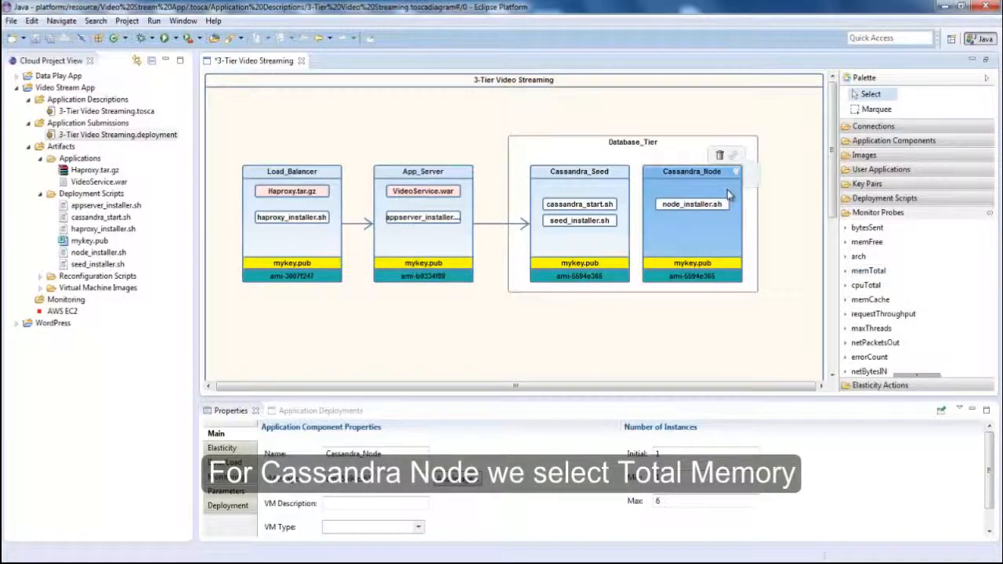
left_click_drag(876, 284, 699, 156)
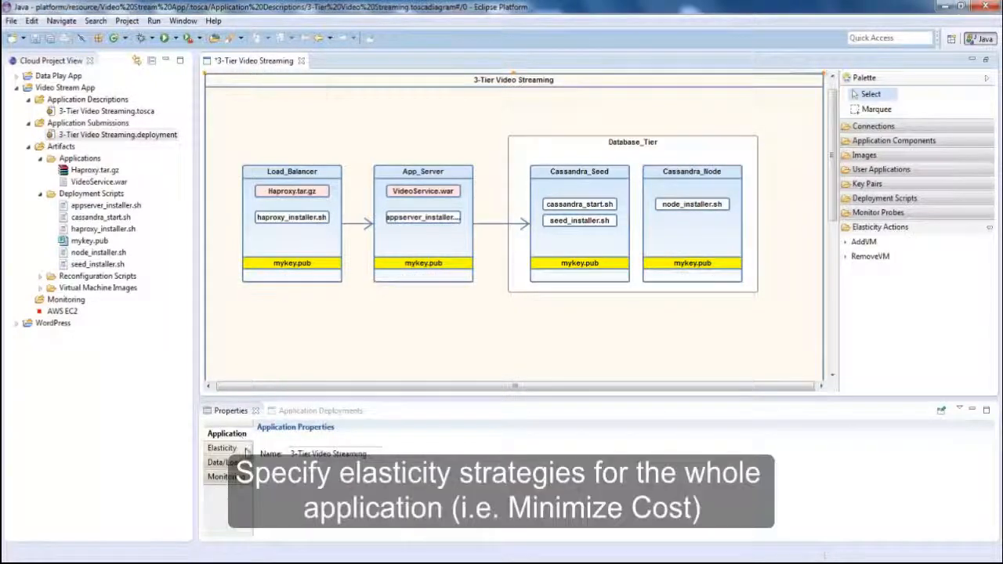
- Add a Minimize Cost elasticity strategy for the whole application and save the diagram
left_click(235, 453)
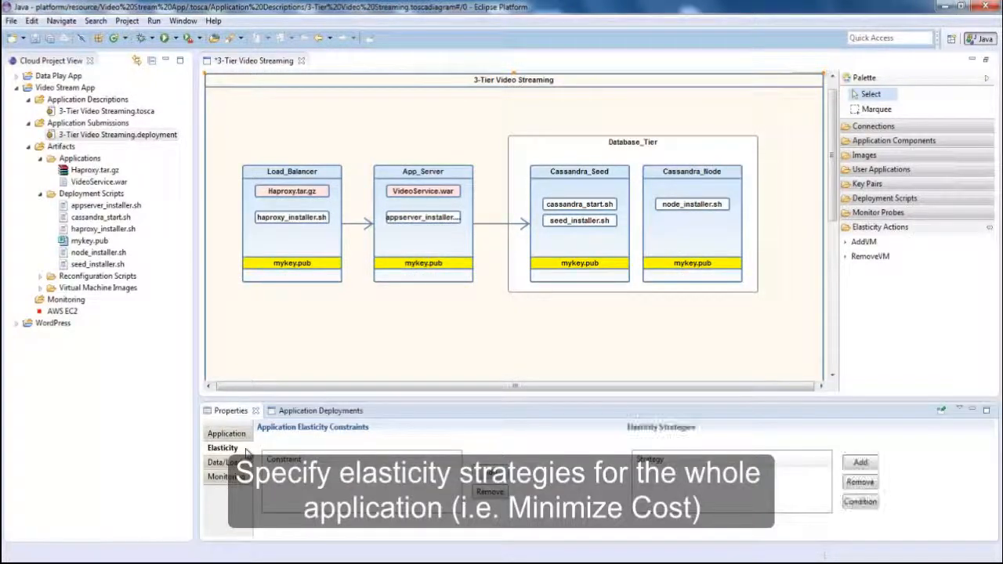
left_click(860, 463)
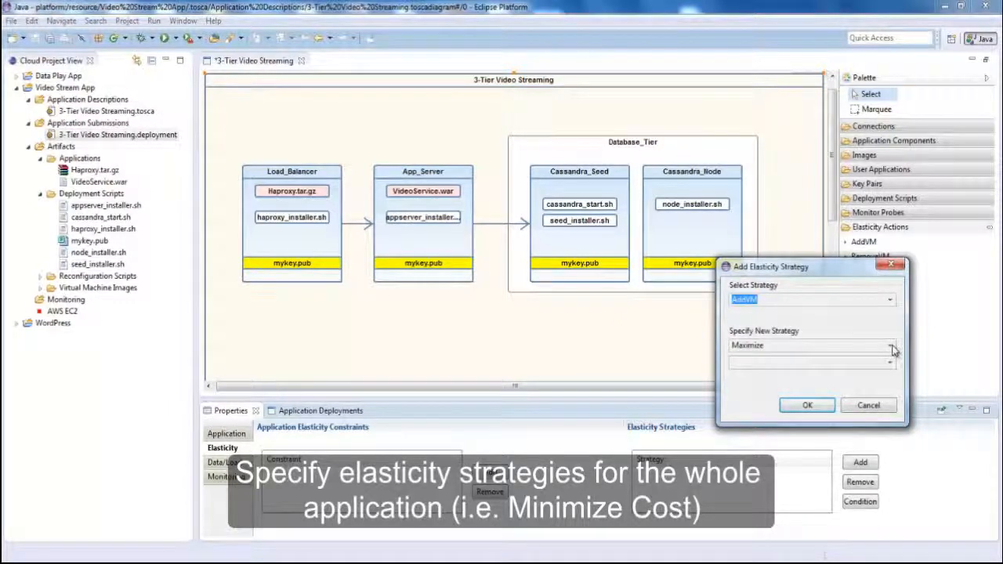
left_click(891, 347)
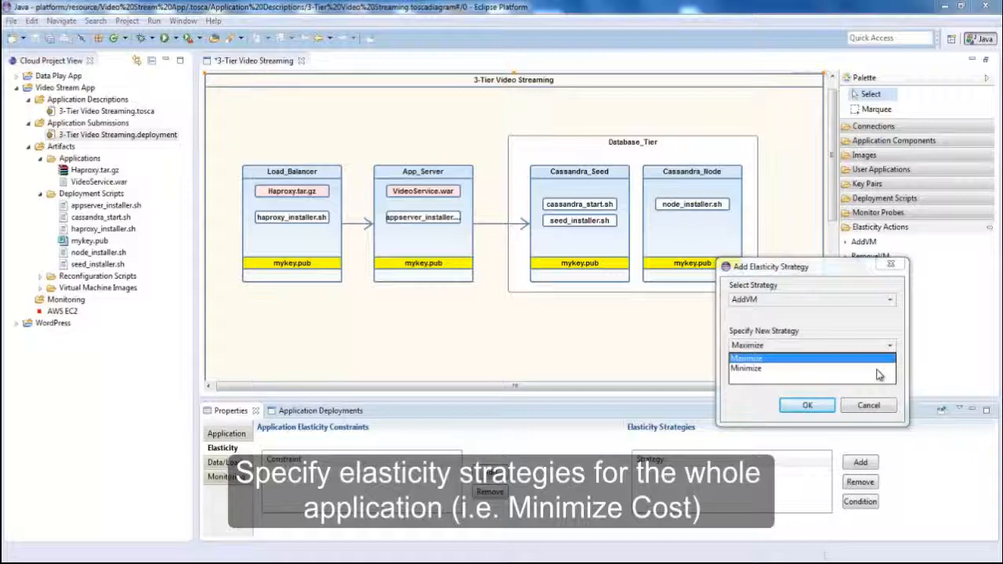
left_click(880, 368)
left_click(822, 407)
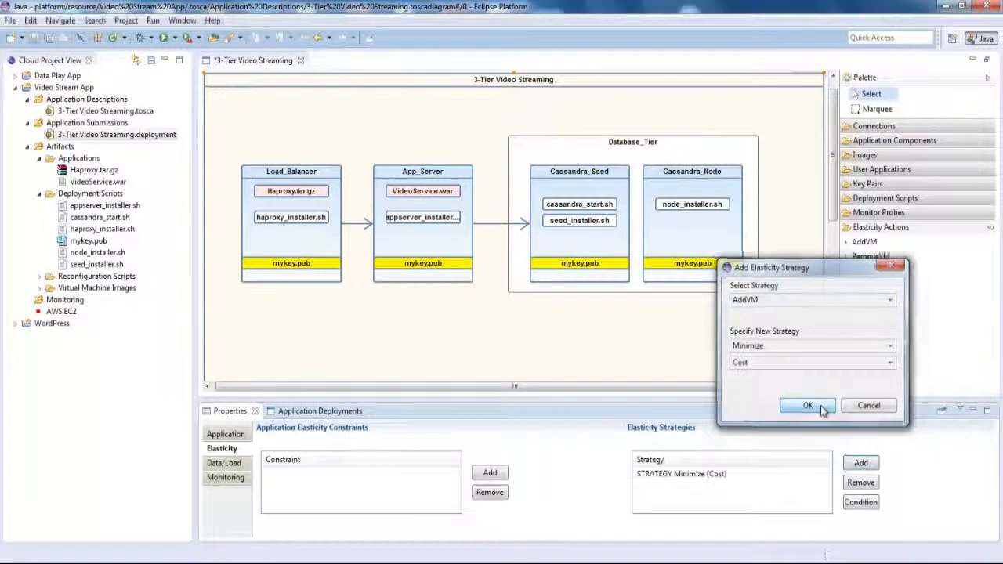
key("ctrl+s")
- Add an elasticity constraint of currentThreadsBusy < 40 to the App_Server component
left_click(452, 184)
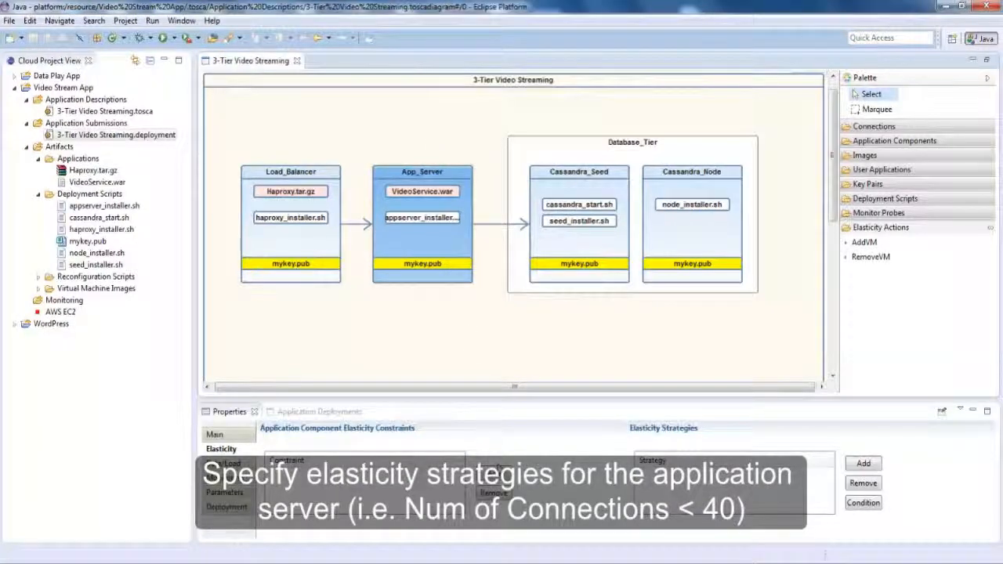
left_click(490, 466)
left_click(536, 345)
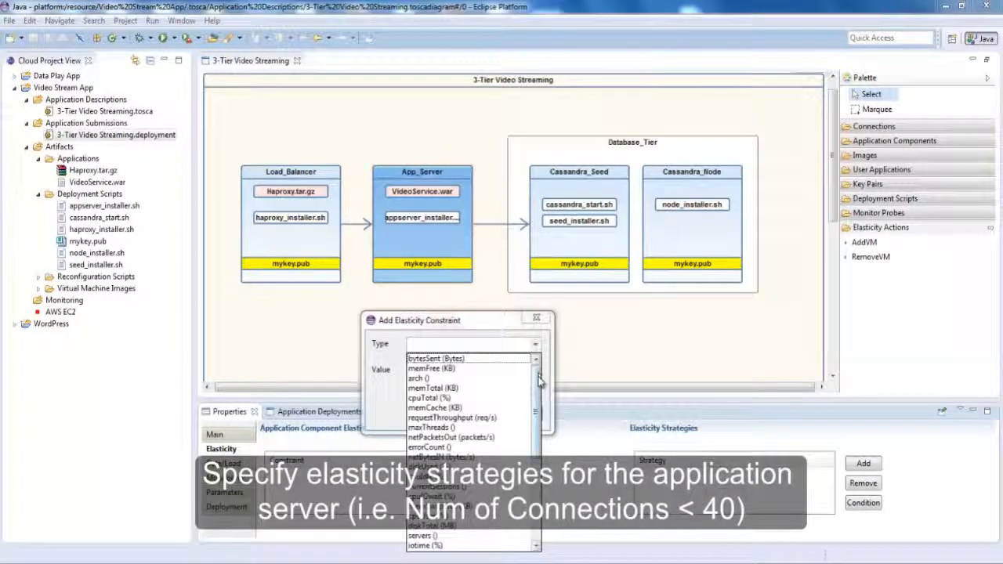
scroll(538, 378, "down", 5)
left_click(443, 398)
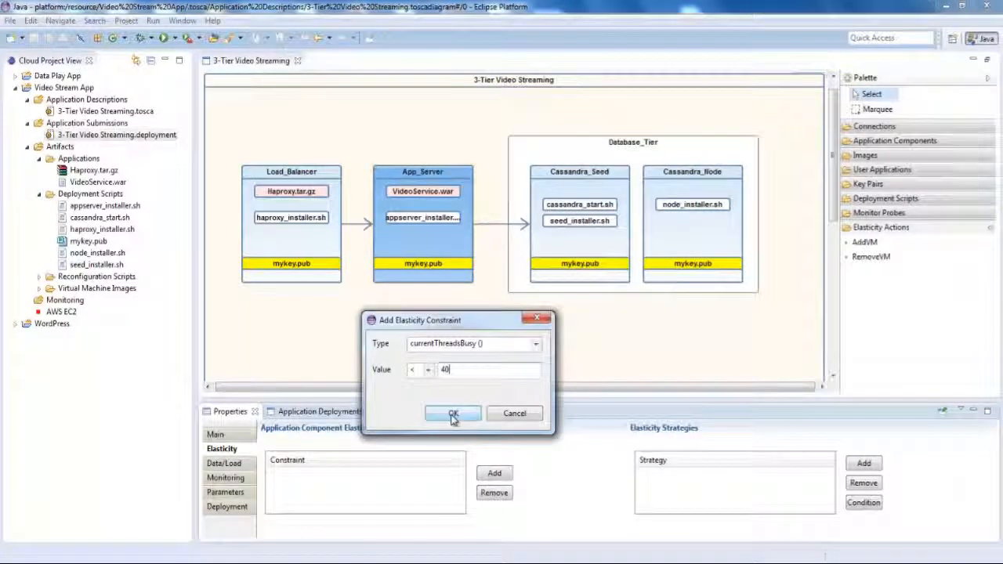
left_click(453, 415)
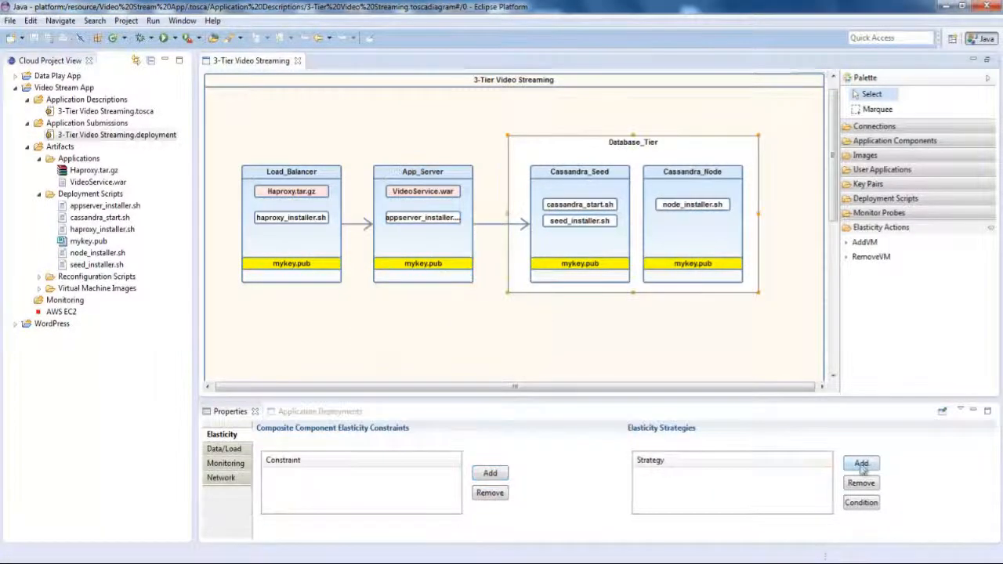
- Add an AddVM elasticity strategy to Database_Tier and apply it under the condition cpuTotal (%) > 85
left_click(861, 463)
left_click(835, 421)
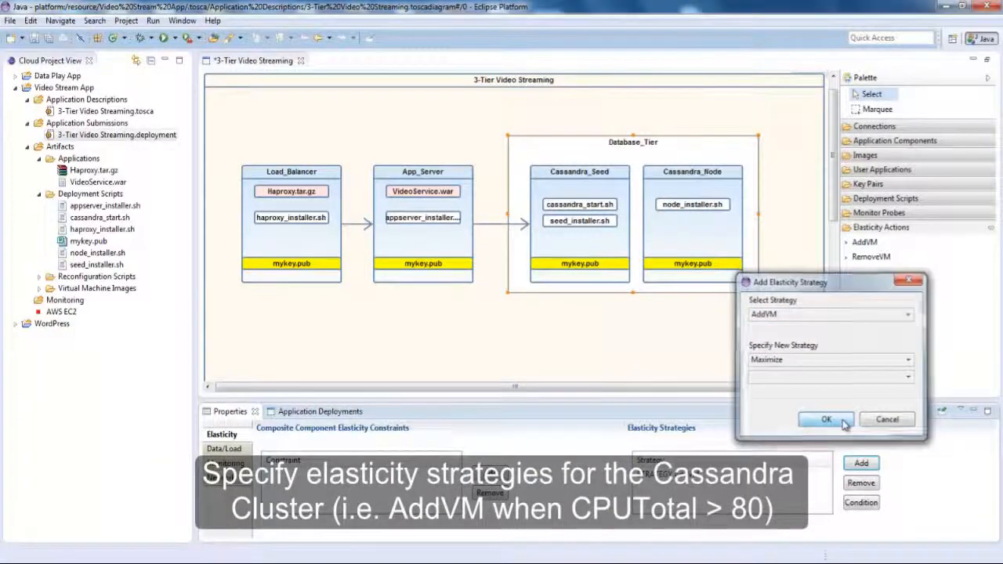
left_click(858, 504)
left_click(883, 239)
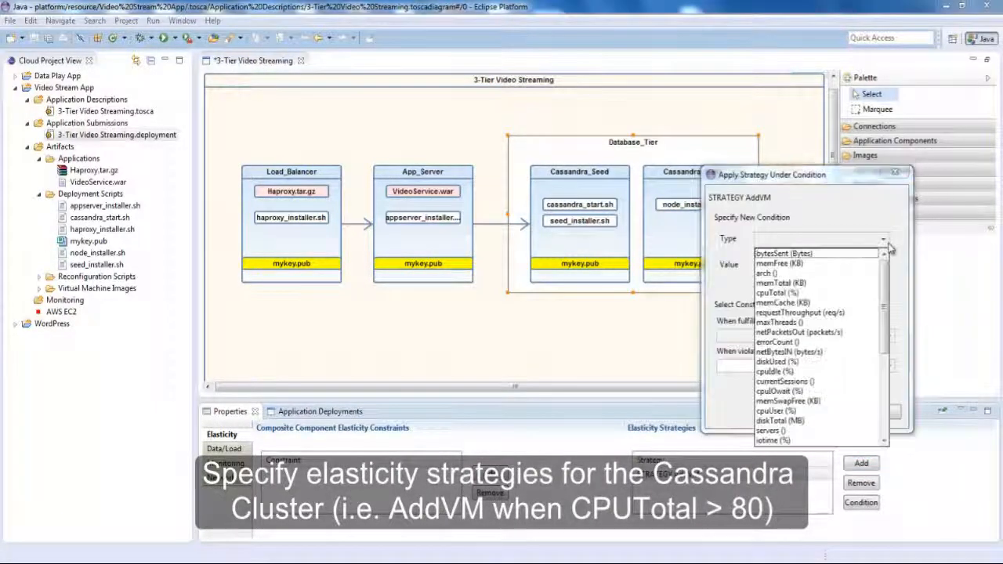
left_click(777, 292)
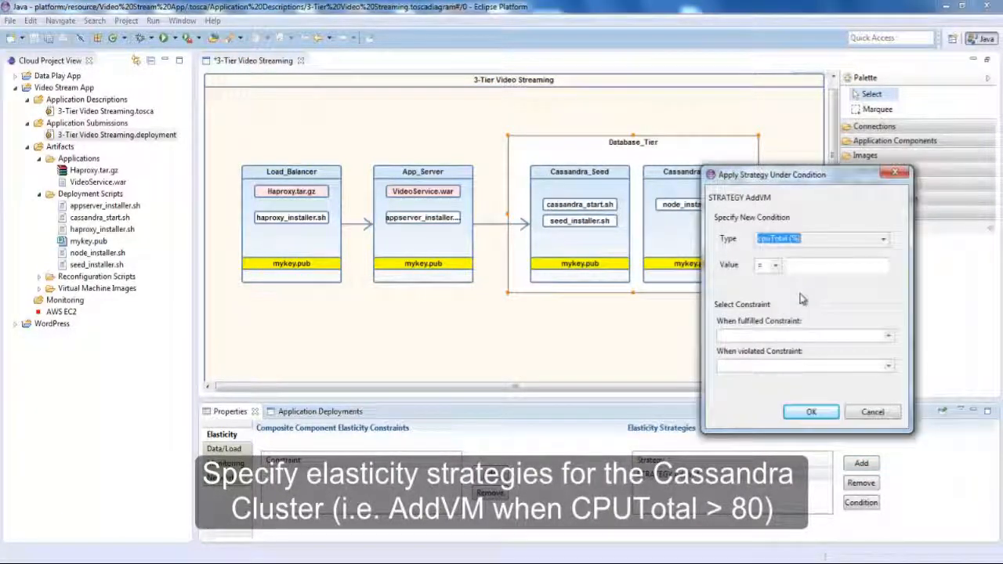
left_click(774, 264)
left_click(772, 303)
left_click(796, 266)
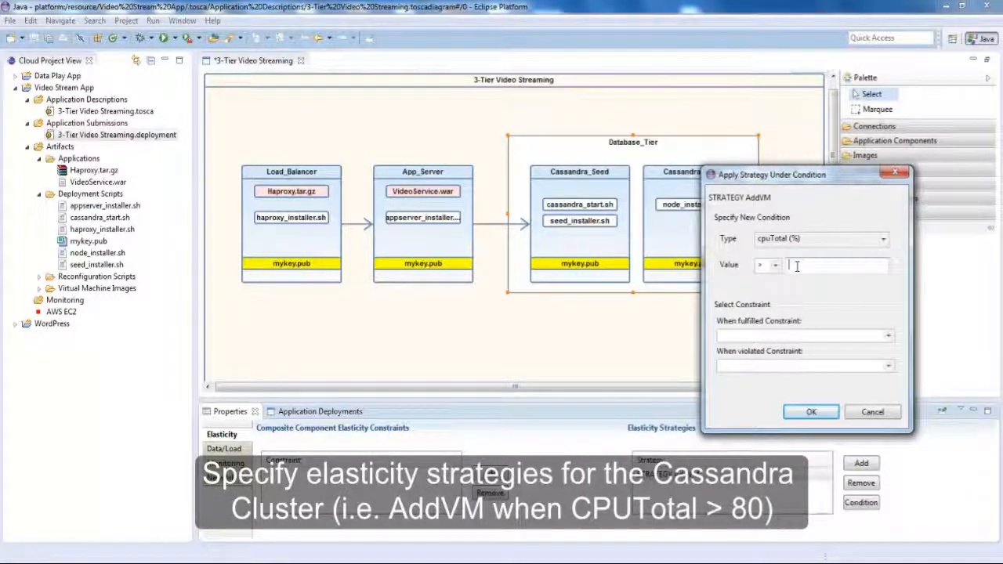
type("85")
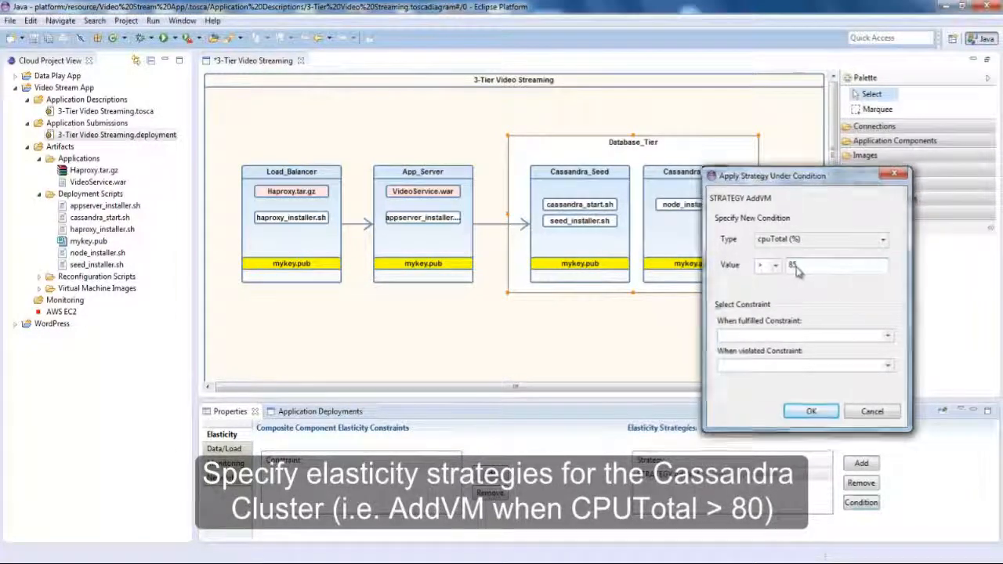
left_click(811, 412)
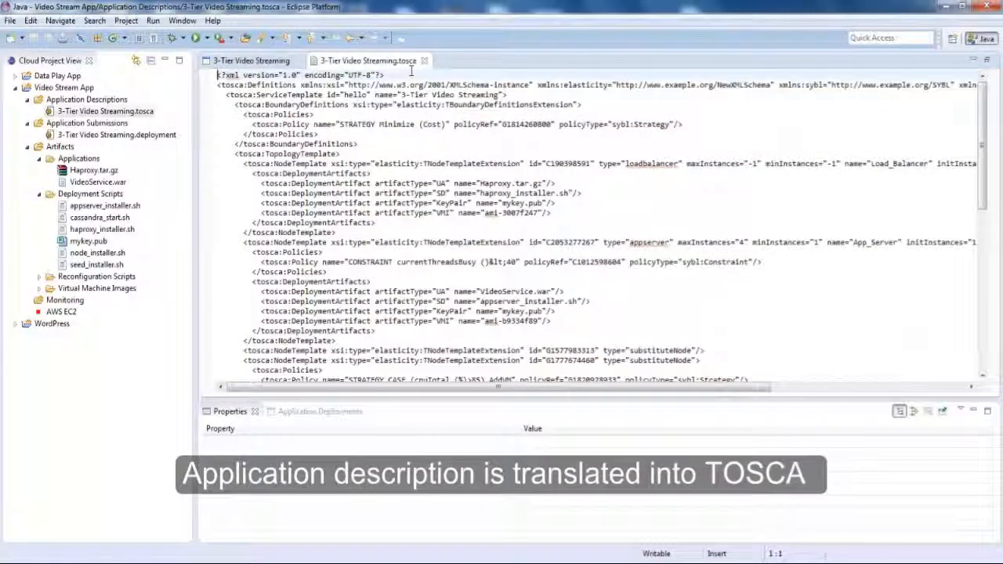
- Review the TOSCA XML of the application description in 3-Tier Video Streaming.tosca
scroll(411, 69, "down", 5)
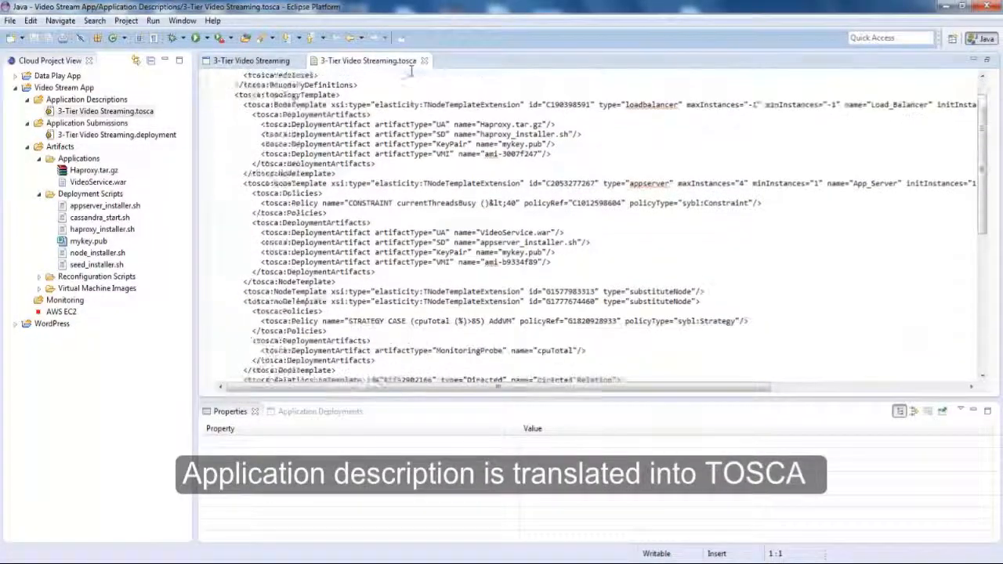
scroll(411, 69, "down", 9)
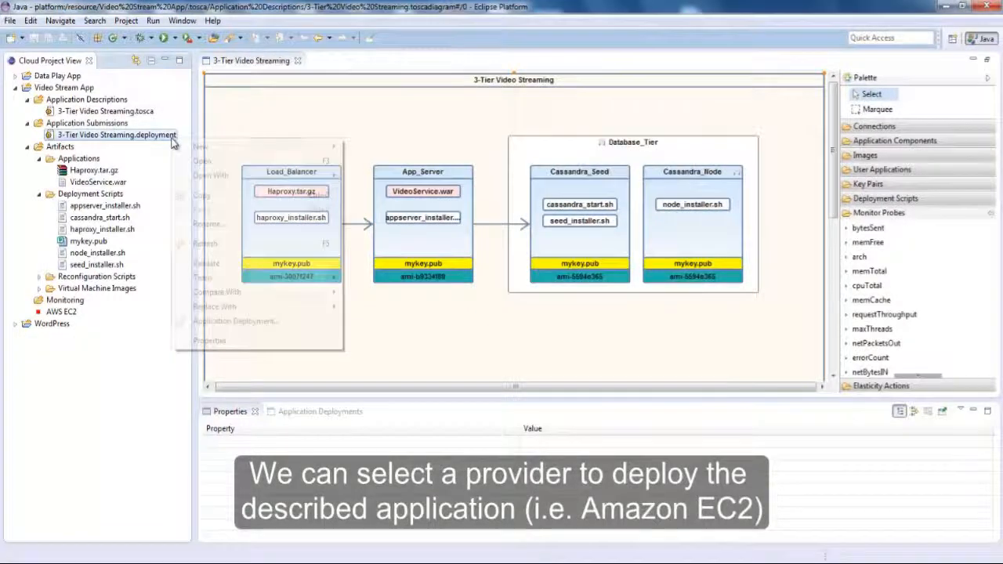
- Deploy 3-Tier Video Streaming.deployment to Amazon EC2 and expand the first deployed service to inspect its component instances
right_click(173, 142)
left_click(196, 321)
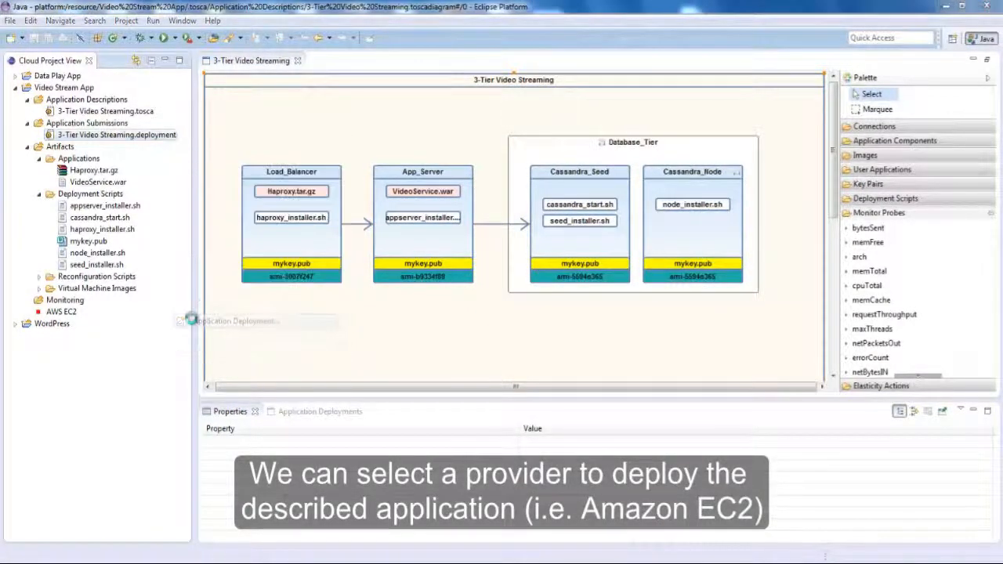
left_click(397, 189)
left_click(395, 205)
left_click(563, 357)
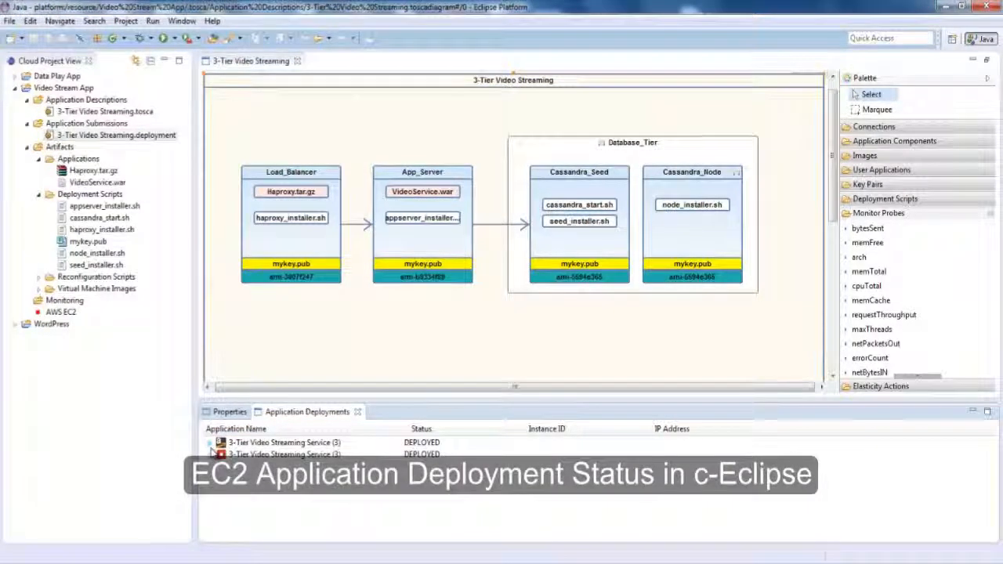
left_click(210, 443)
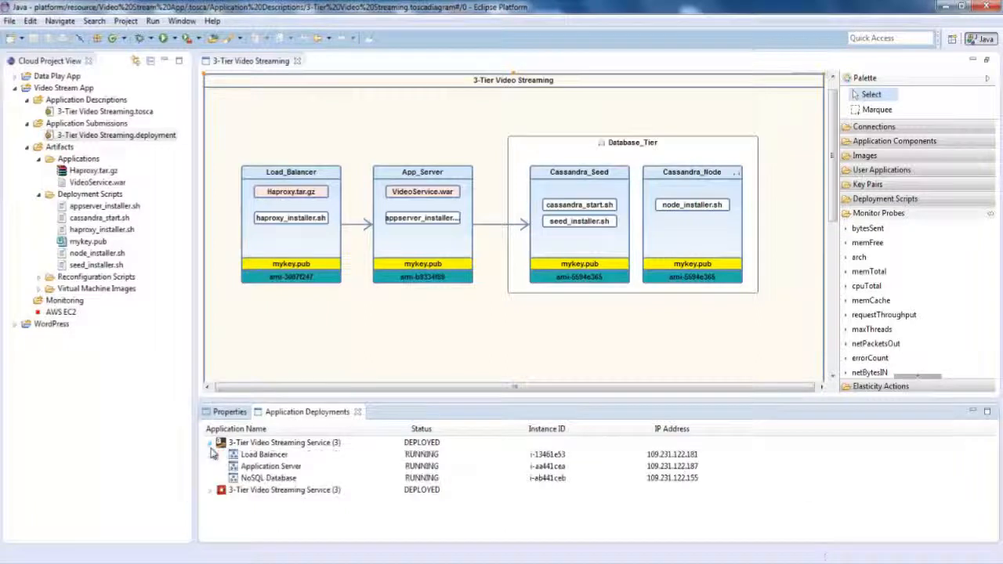